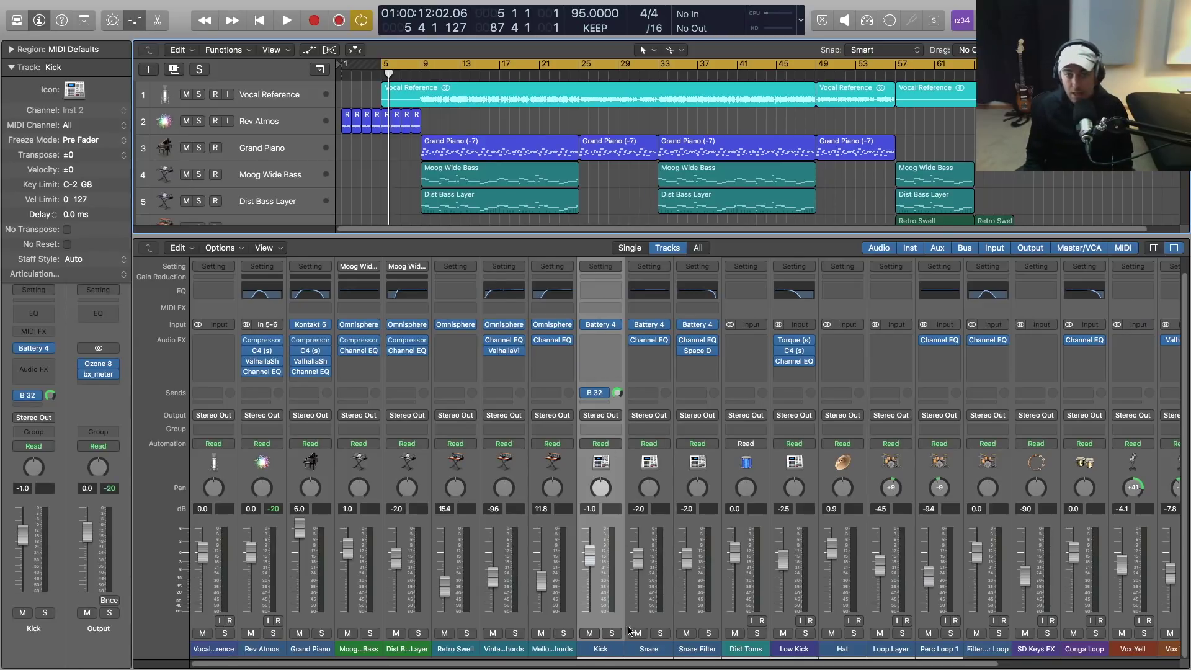
Select the Vintage Chords and Kick strips and try dragging Kick above the chord tracks
click(490, 649)
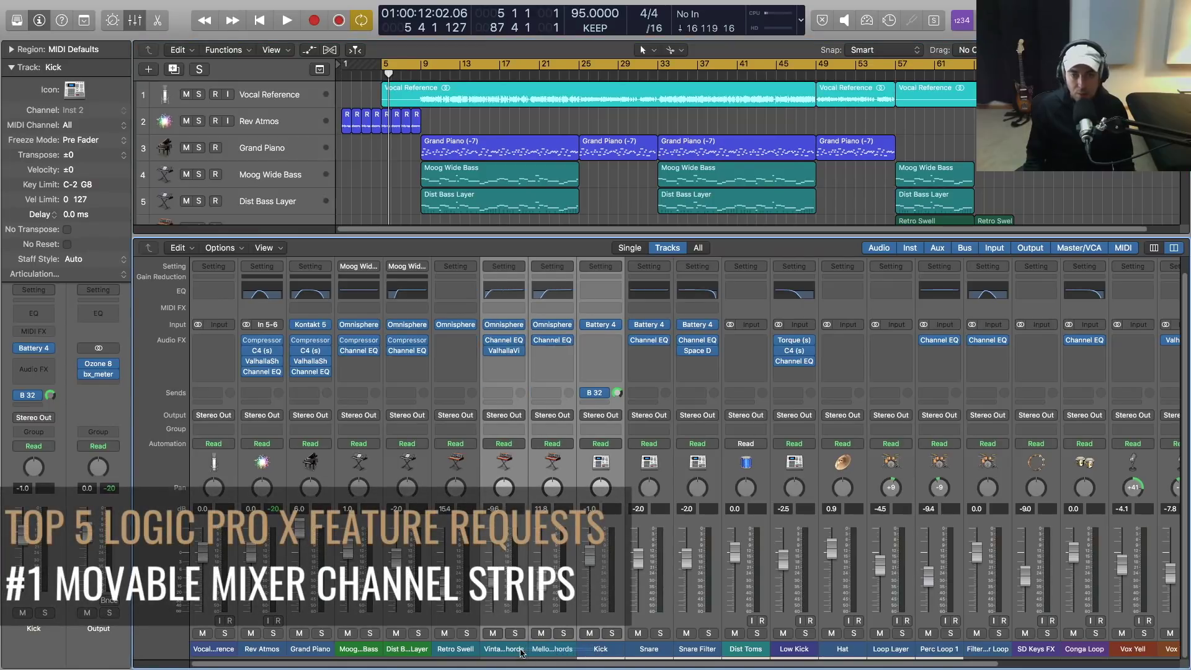
click(604, 649)
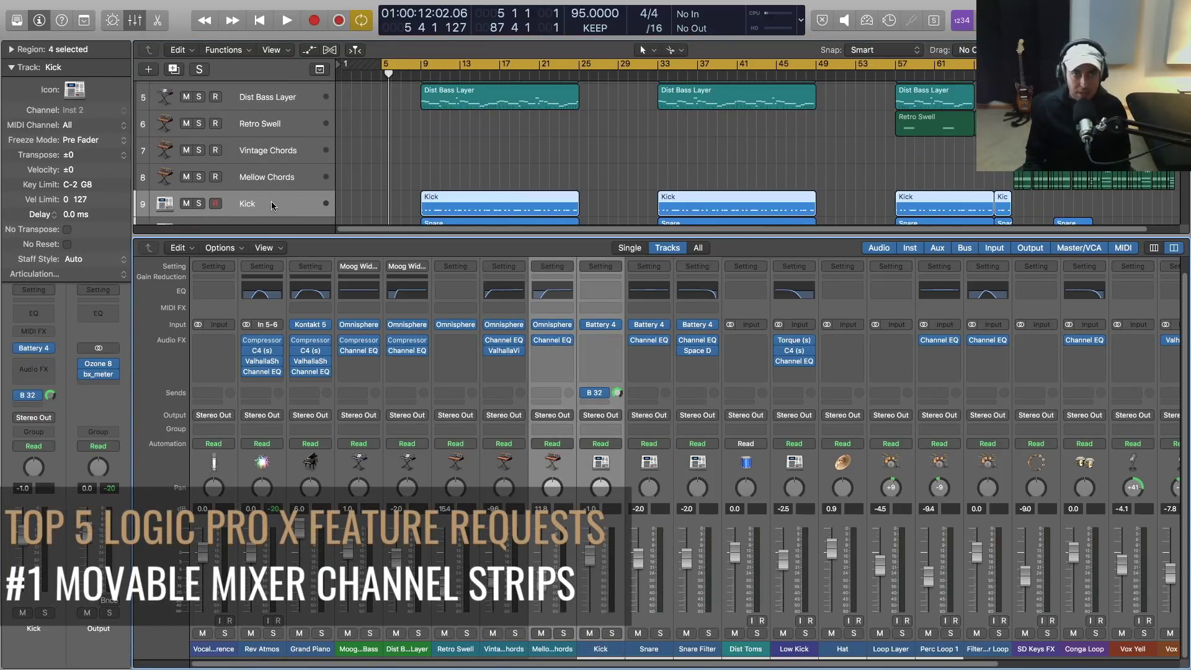
mouse_move(274, 201)
mouse_down()
mouse_move(283, 144)
mouse_move(283, 206)
mouse_up()
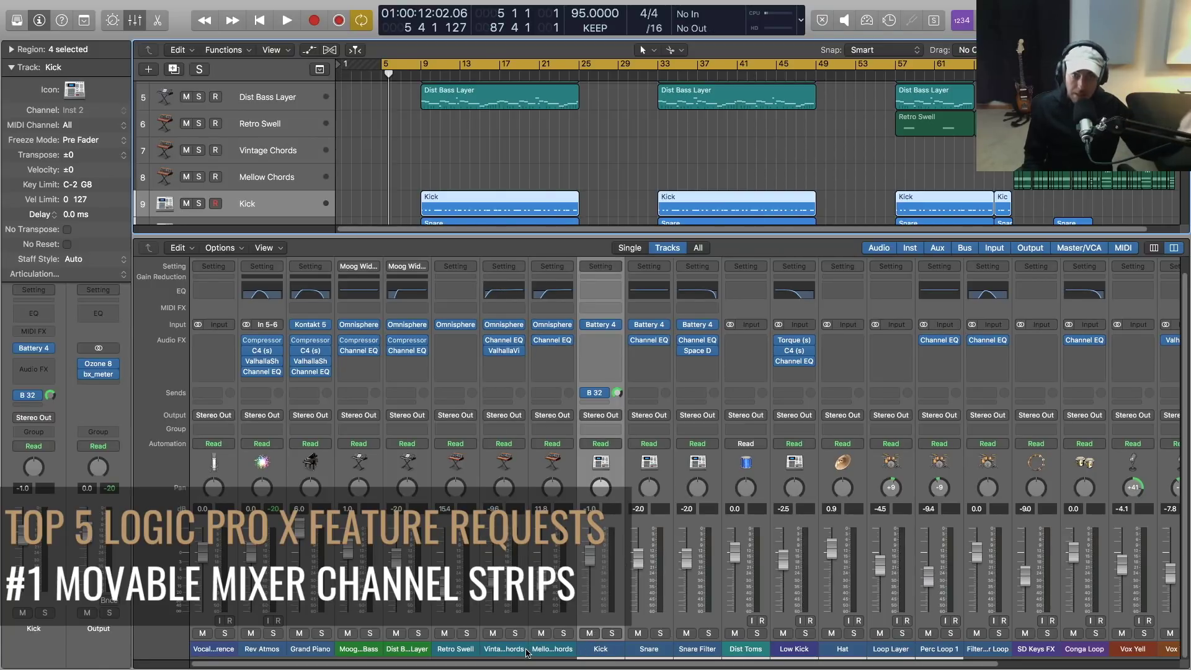
Select Vintage Chords plus Mellow Chords and browse the bus destinations in their output routing
click(456, 649)
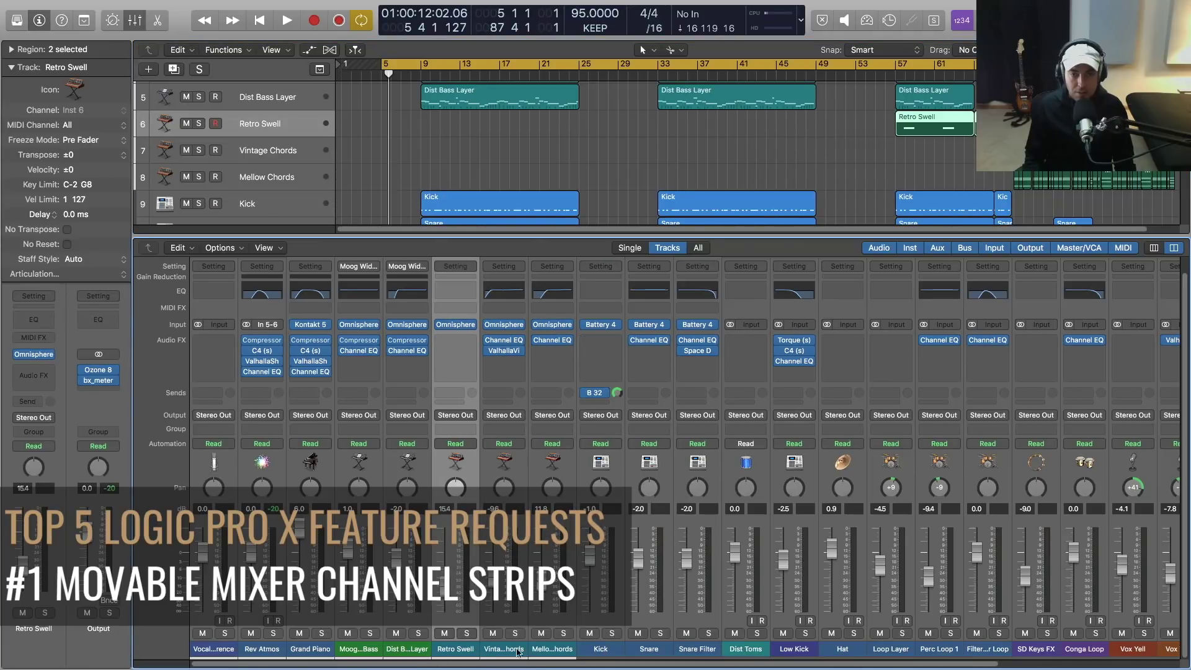
shift+click(598, 648)
click(515, 649)
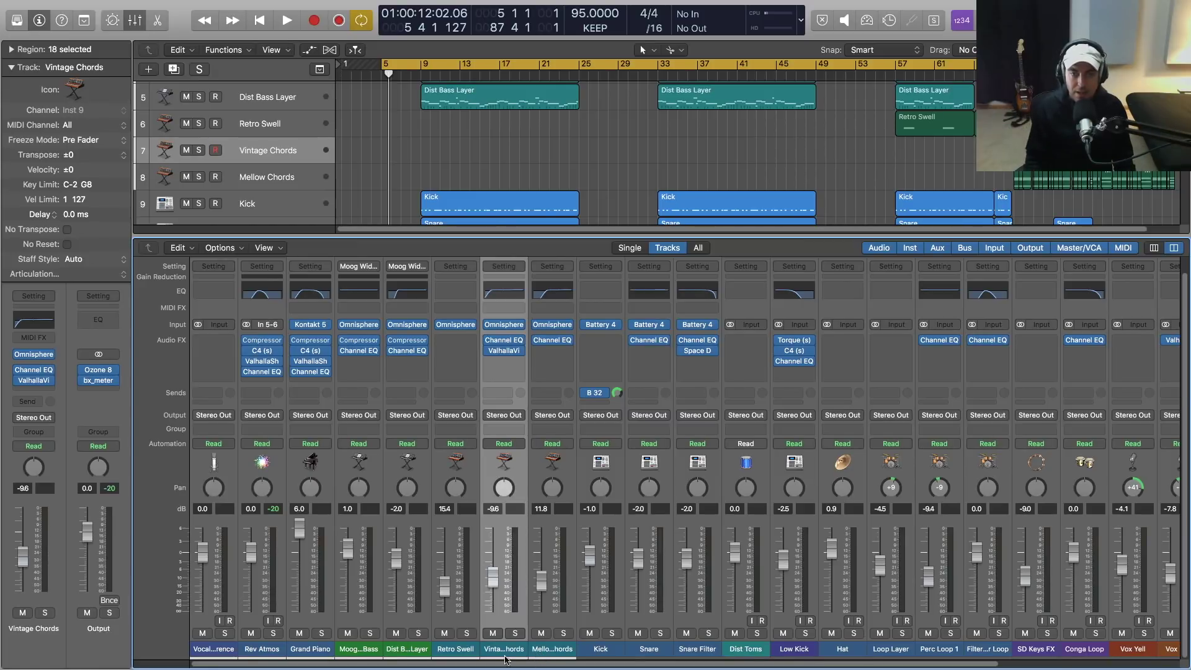
shift+click(552, 649)
shift+click(588, 656)
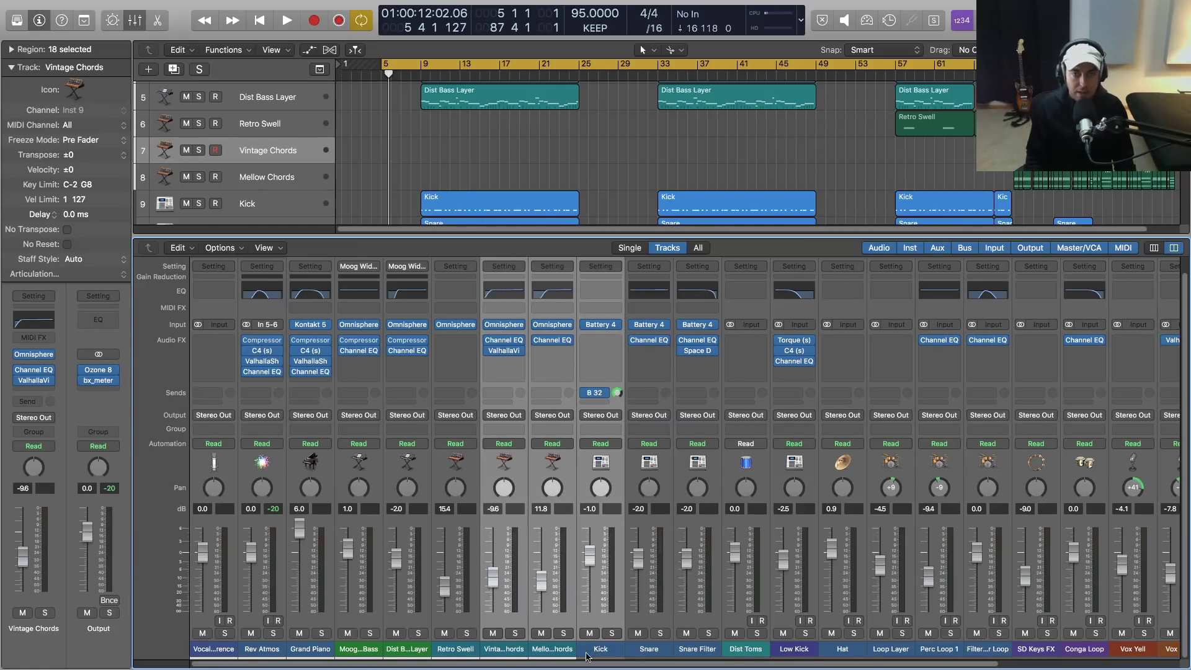
click(503, 415)
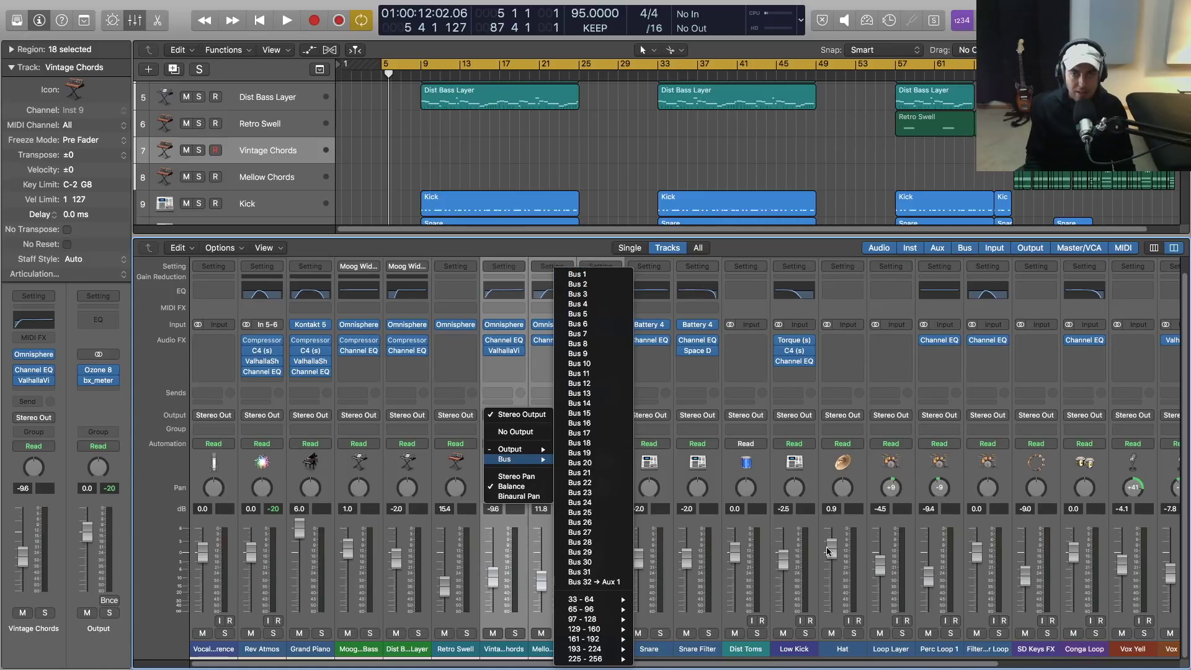
click(514, 564)
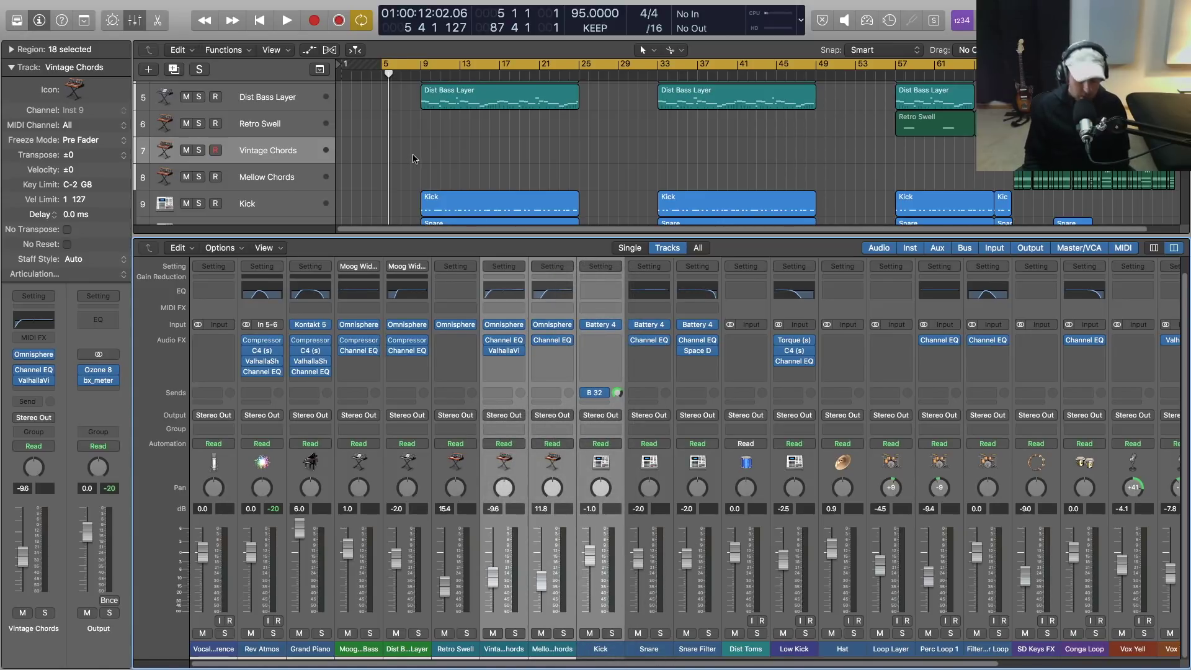
Hide the mixer, reselect Vintage Chords, Mellow Chords and Kick, then deselect the Kick regions
key(x)
key(x)
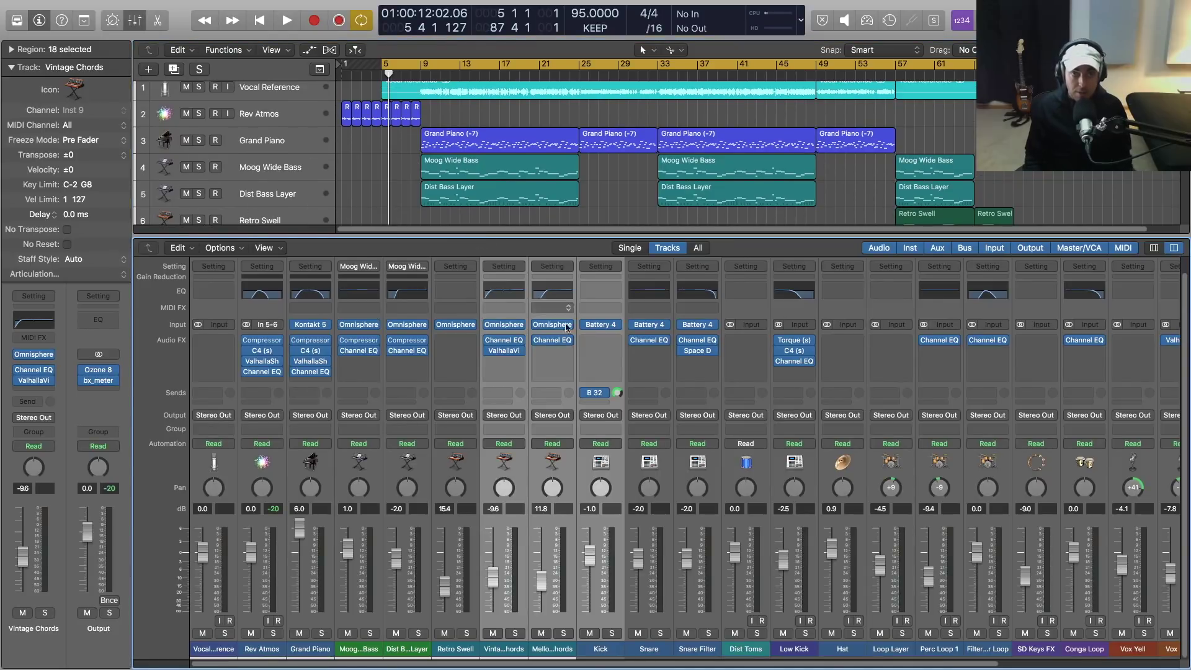
click(505, 649)
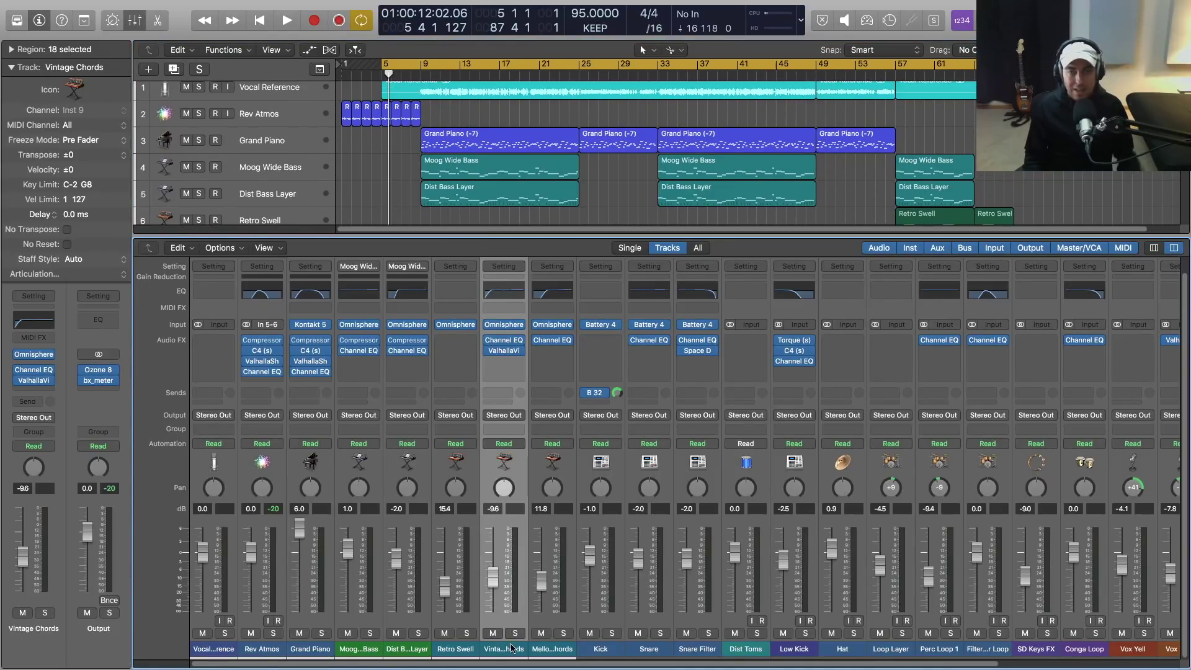
click(552, 648)
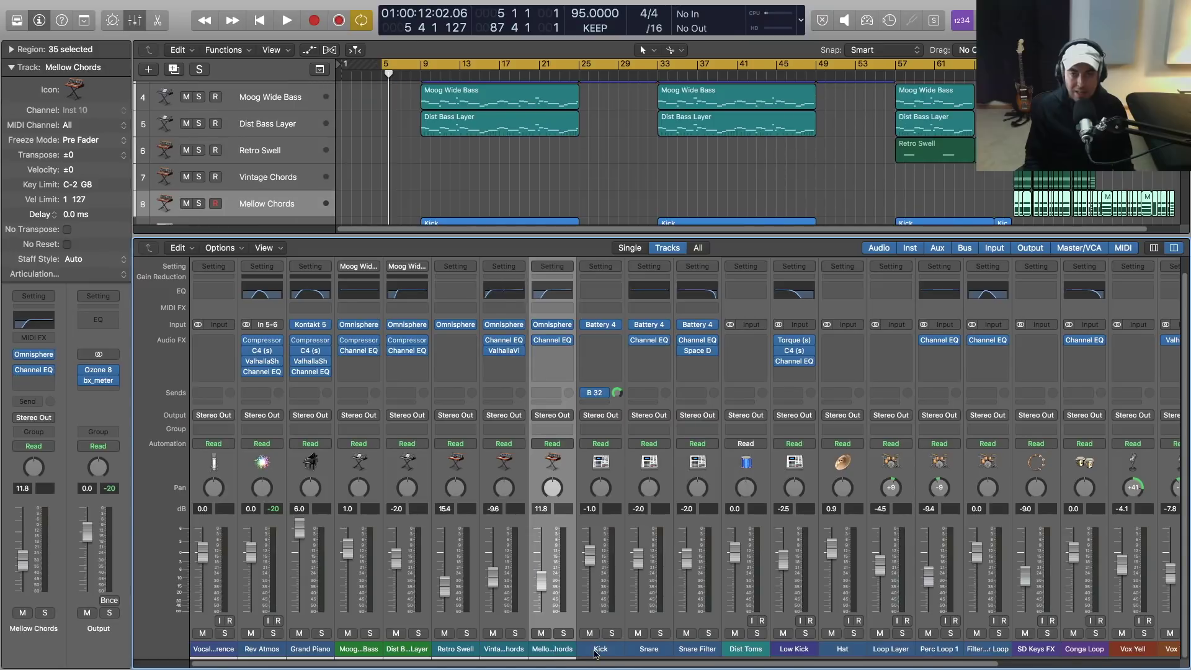
click(597, 649)
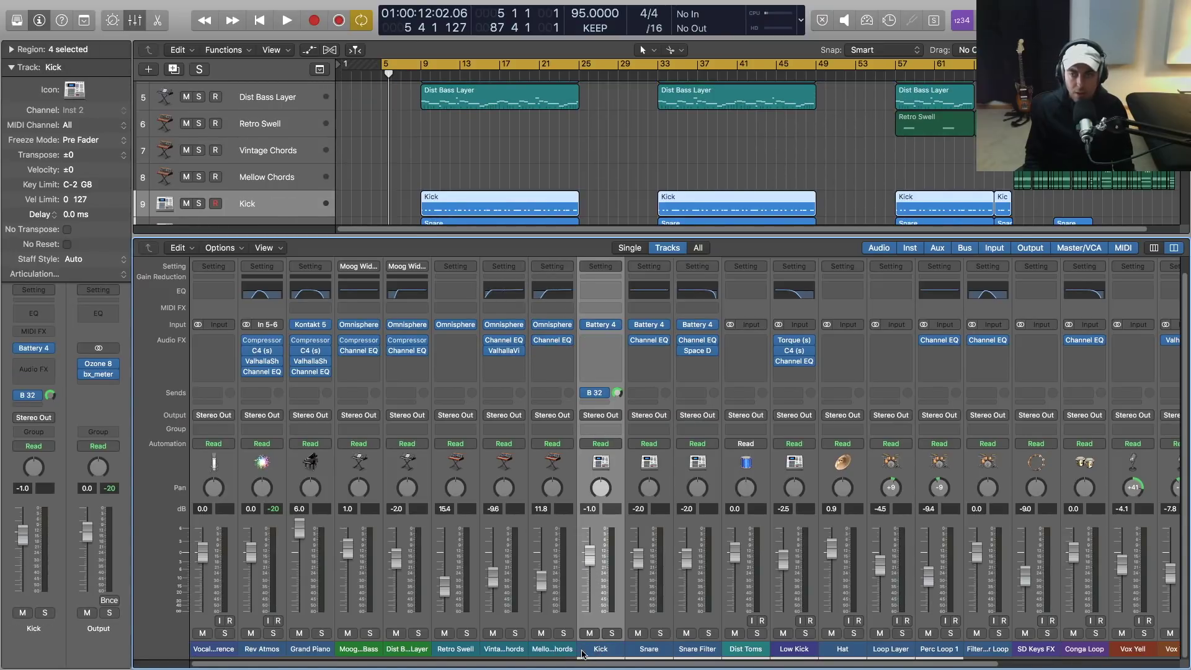
click(631, 173)
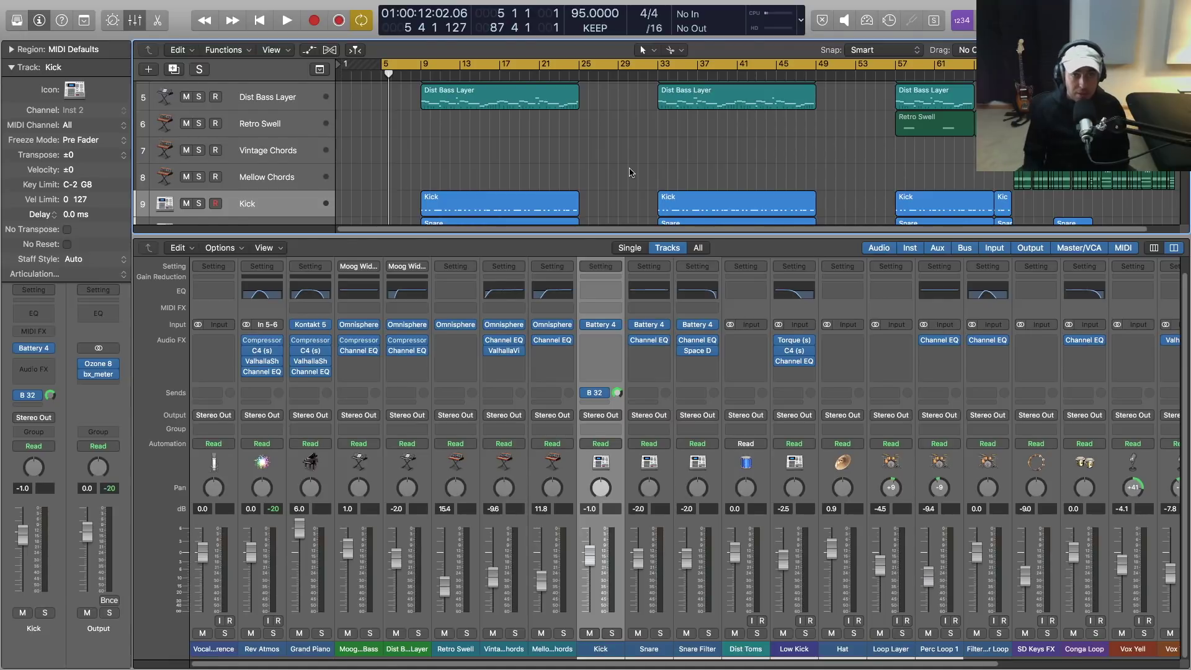
Open Logic Pro X > Preferences > Audio and list the output devices, with Fireface UFX checked
key(x)
scroll(580, 216, up, 1)
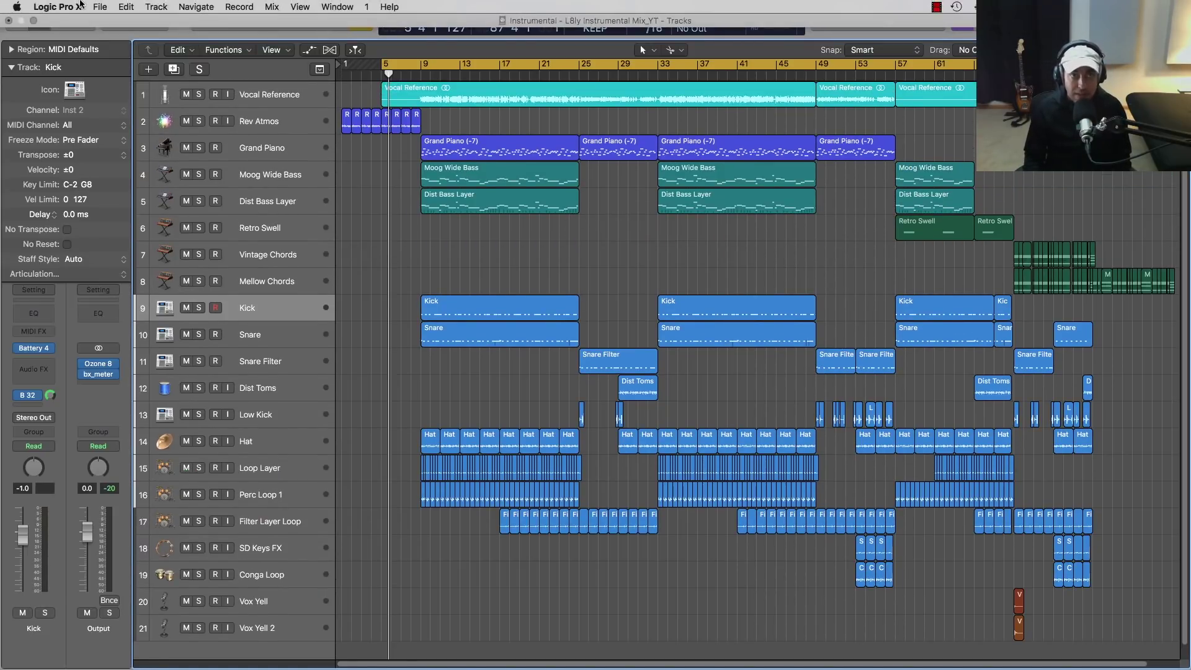
click(77, 6)
mouse_move(66, 40)
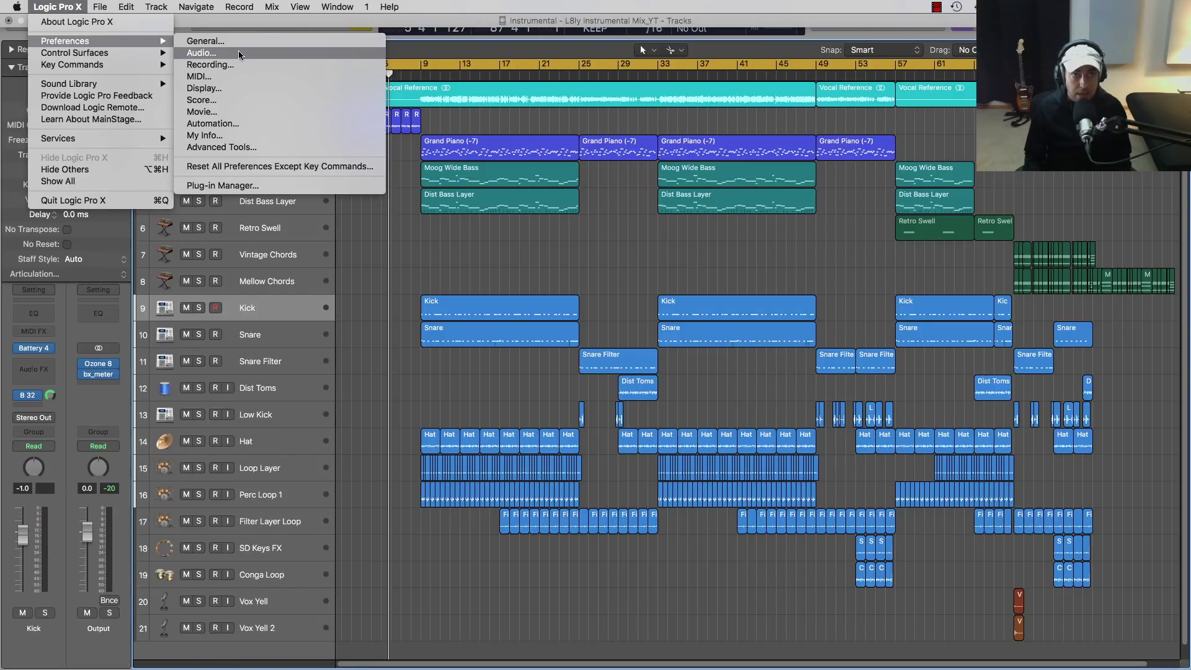
click(241, 55)
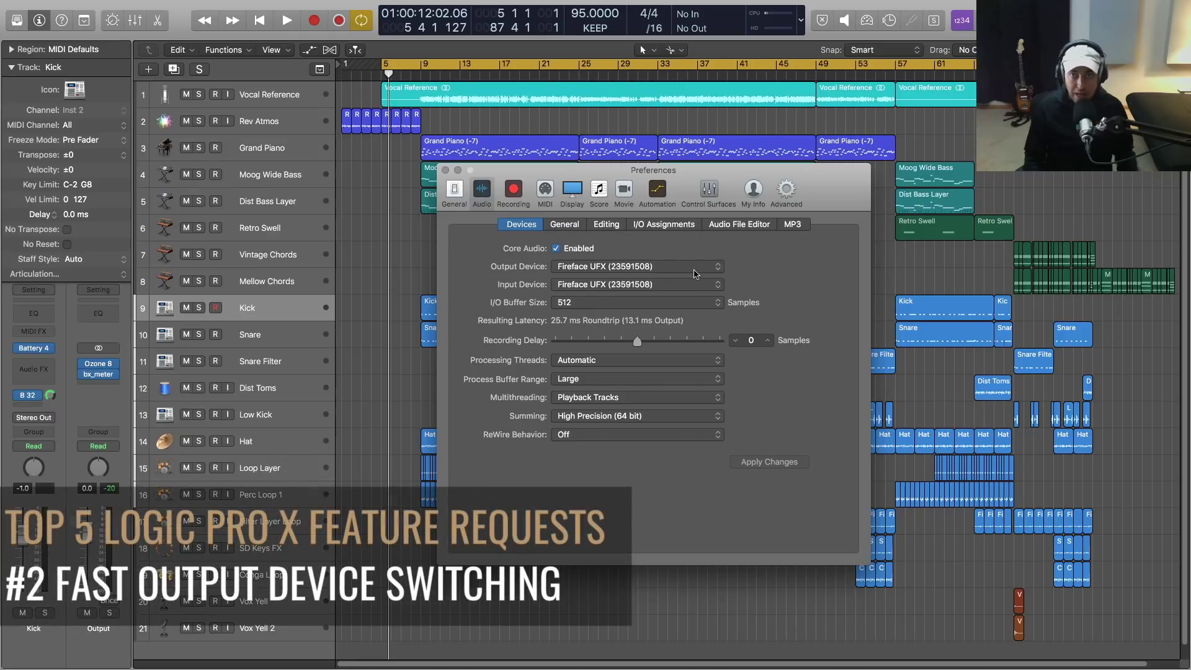
click(642, 268)
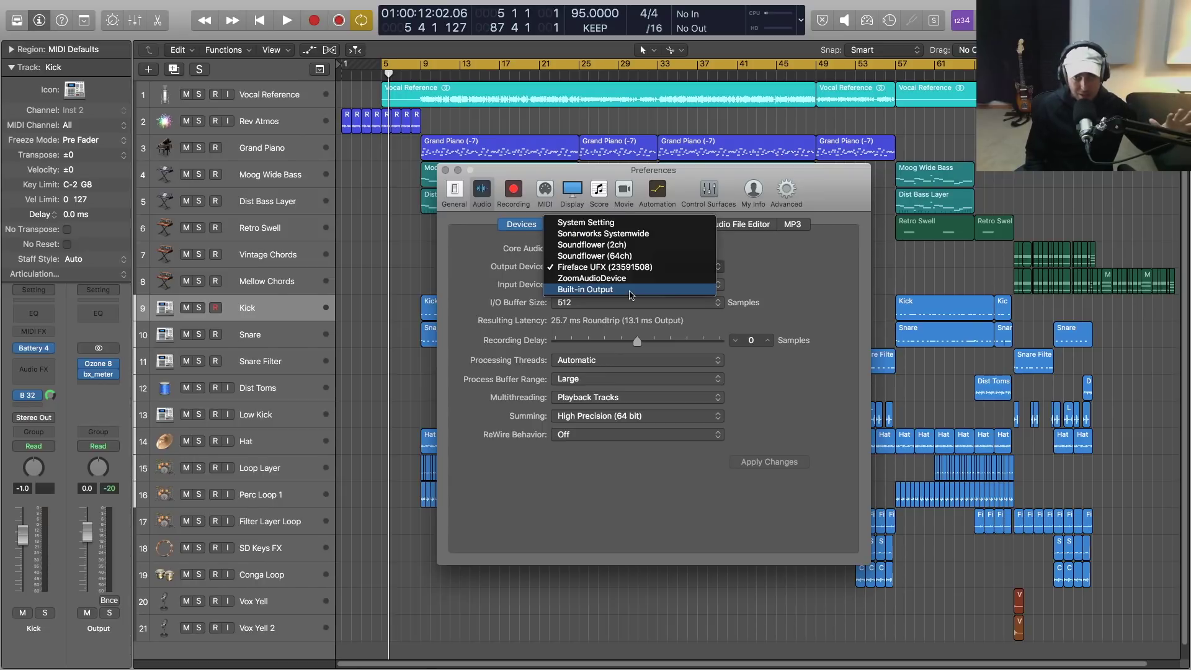
Switch the output device to Built-in Output and apply, then switch it back to Fireface UFX
click(630, 294)
click(779, 467)
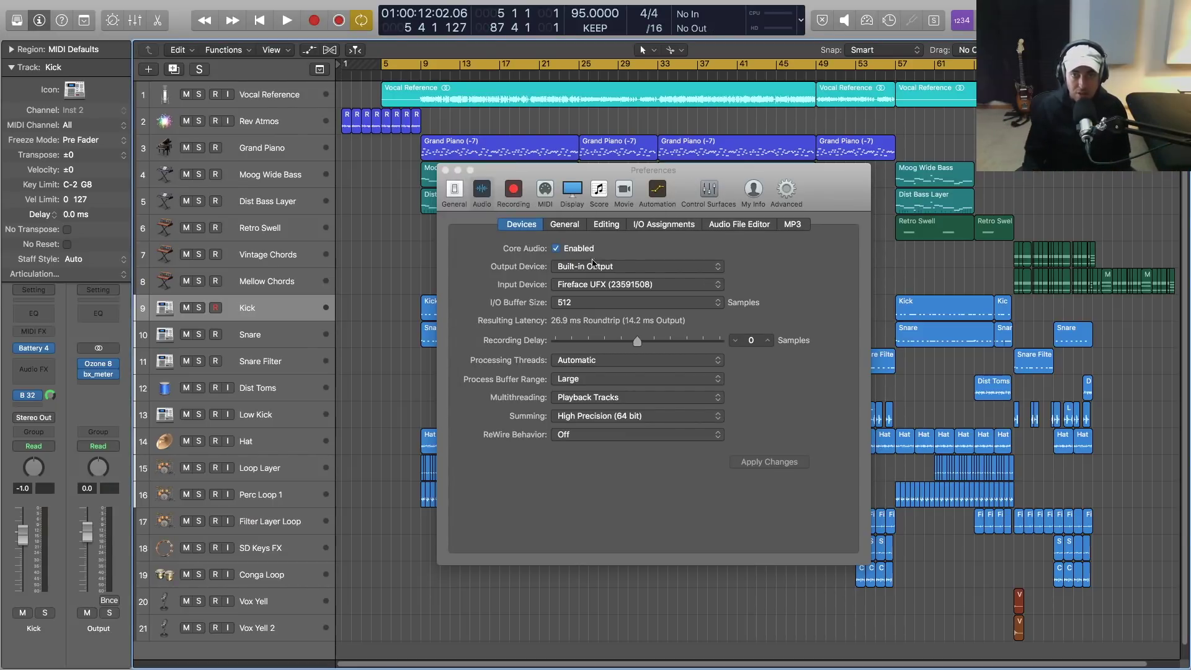
click(595, 266)
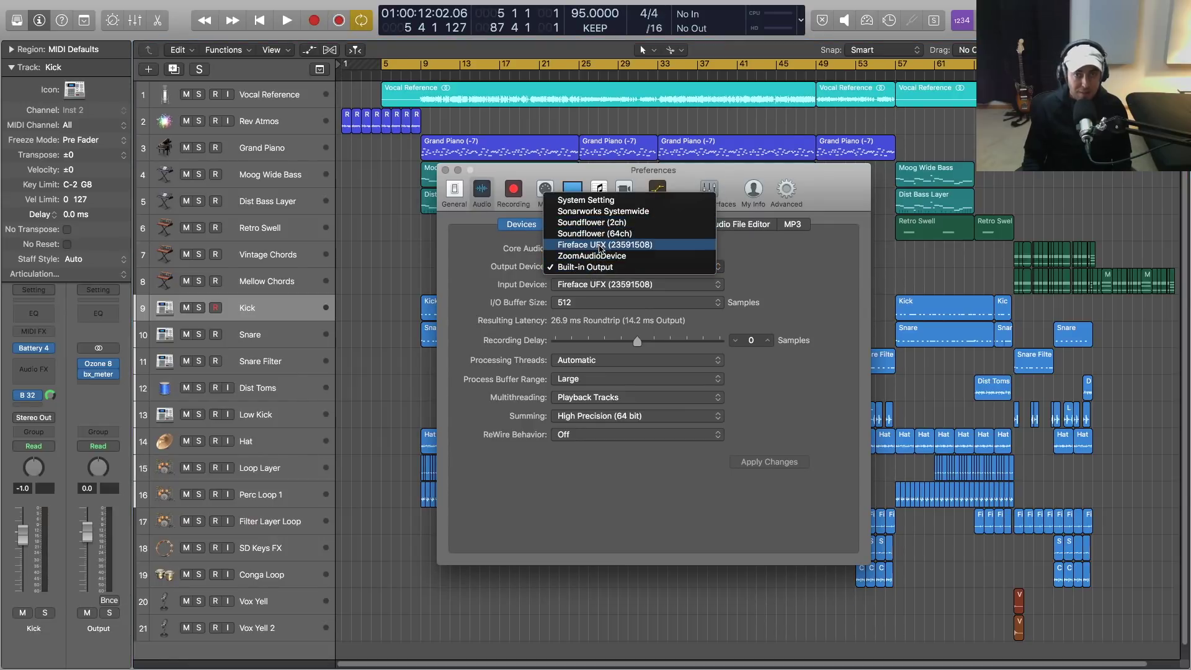
click(605, 244)
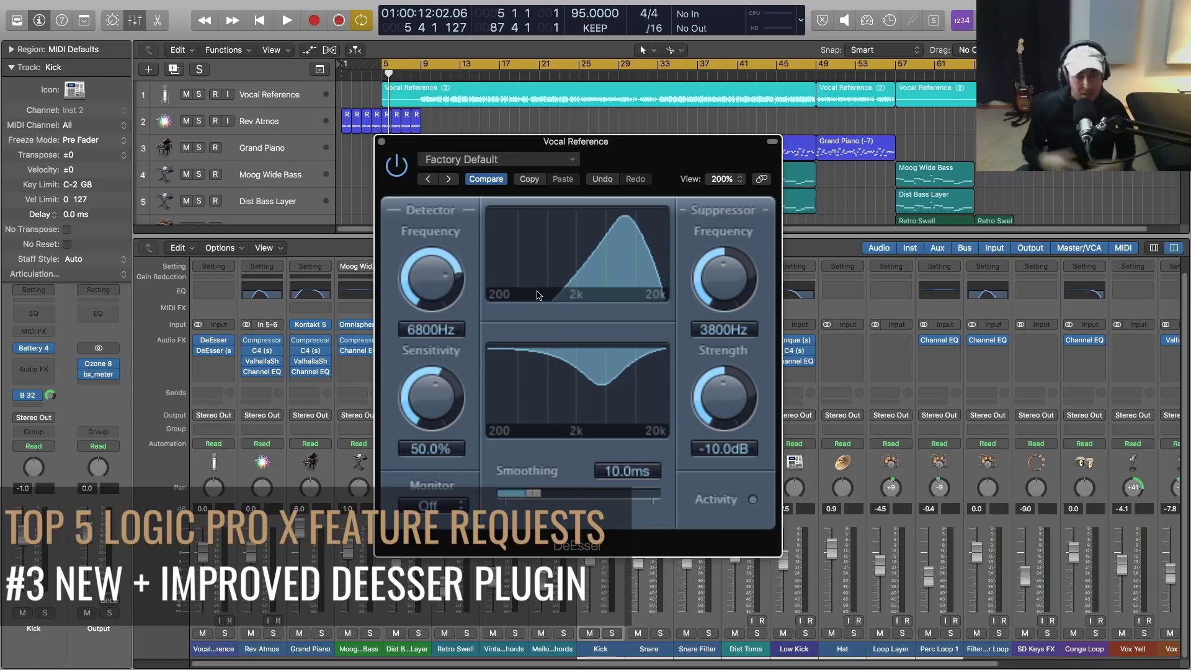
Turn the Vocal Reference DeEsser's Detector to 5400Hz and Suppressor to 5700Hz
drag(446, 273, 448, 283)
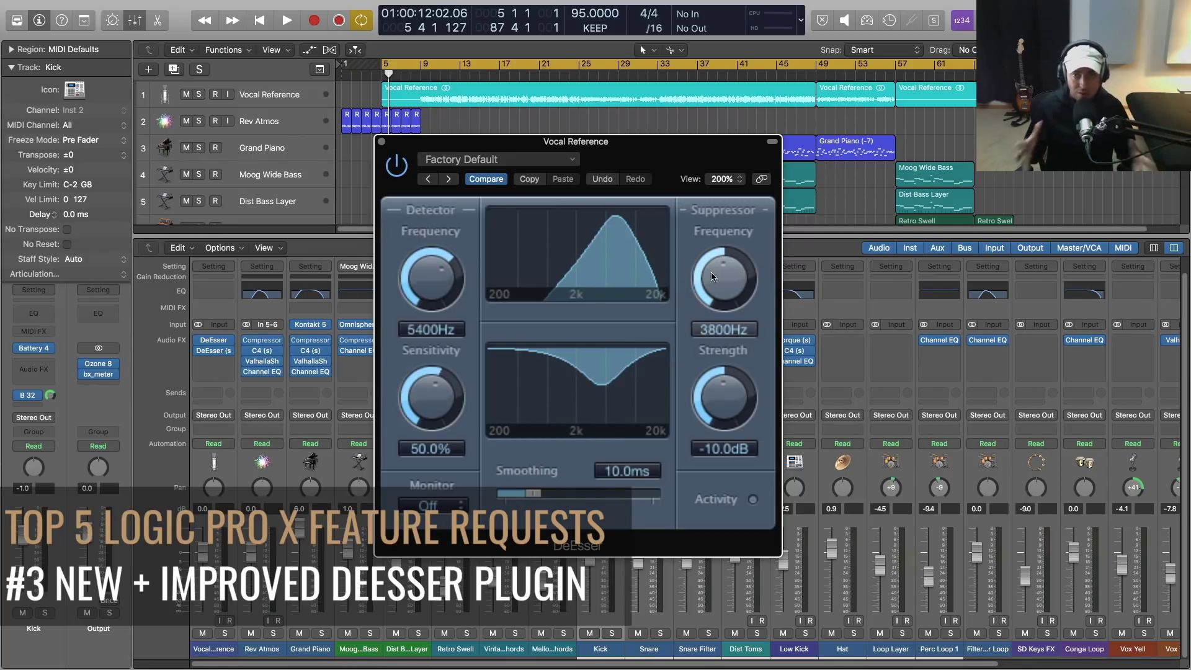
mouse_move(713, 281)
mouse_down()
mouse_move(722, 261)
mouse_move(720, 273)
mouse_up()
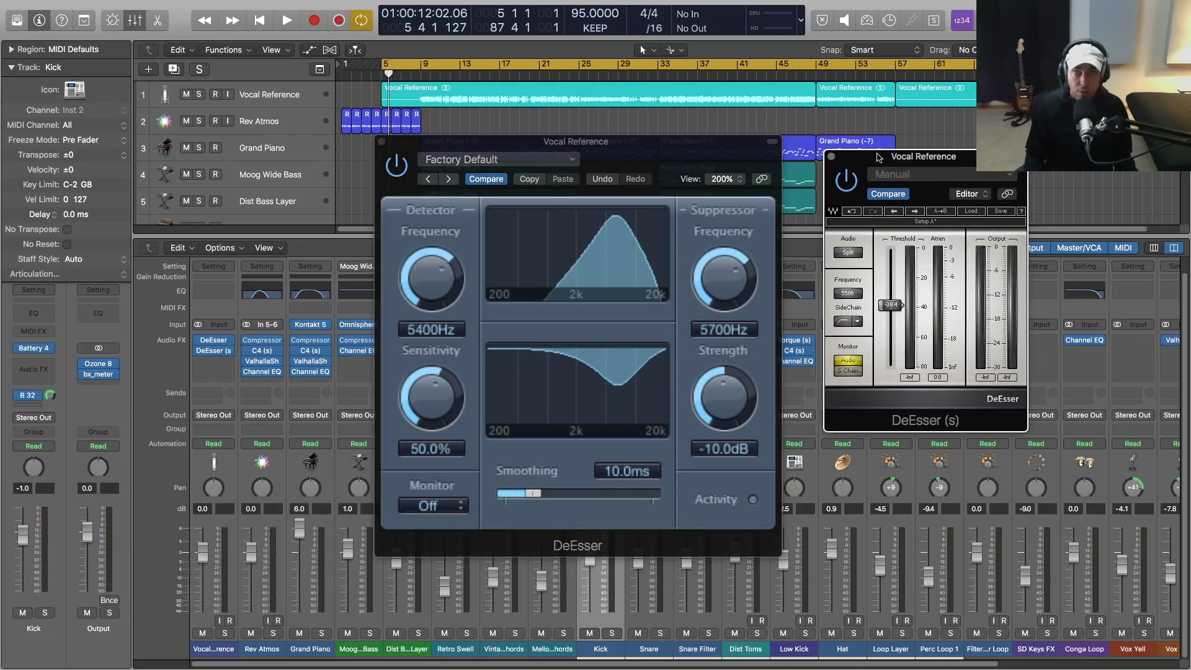
Set the DeEsser (s) threshold to 23.2, rearrange the DeEsser windows and close the DeEsser
drag(882, 159, 865, 147)
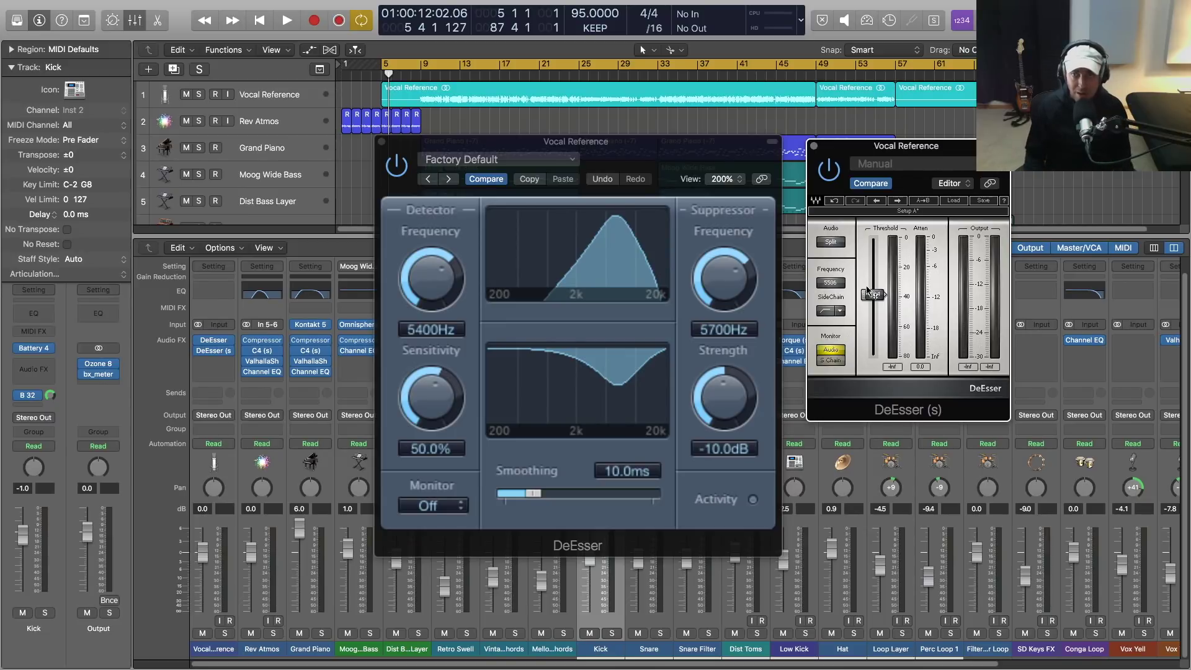
mouse_move(868, 294)
mouse_down()
mouse_move(869, 266)
mouse_move(869, 307)
mouse_move(871, 271)
mouse_up()
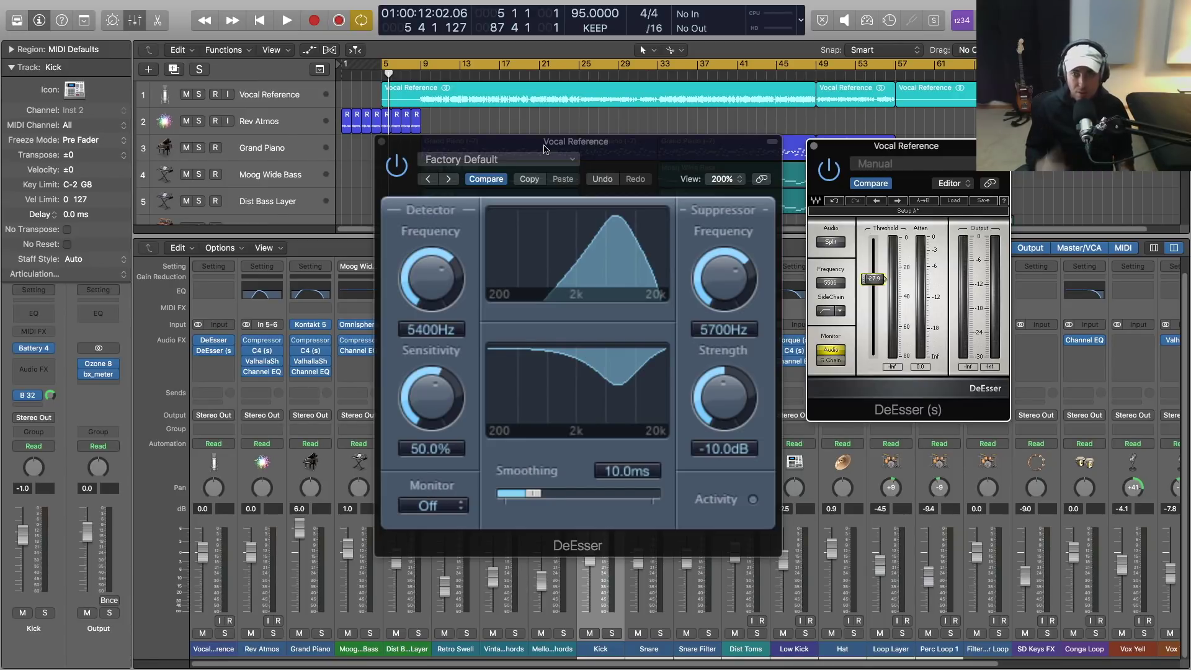
drag(862, 151, 862, 147)
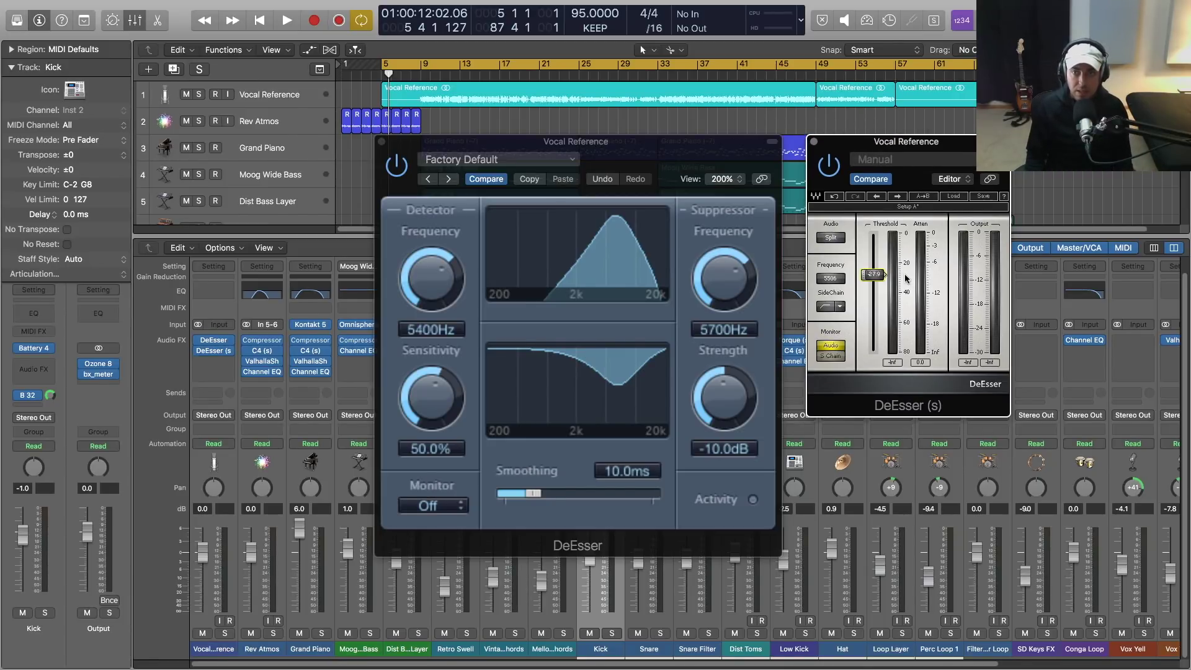
click(815, 143)
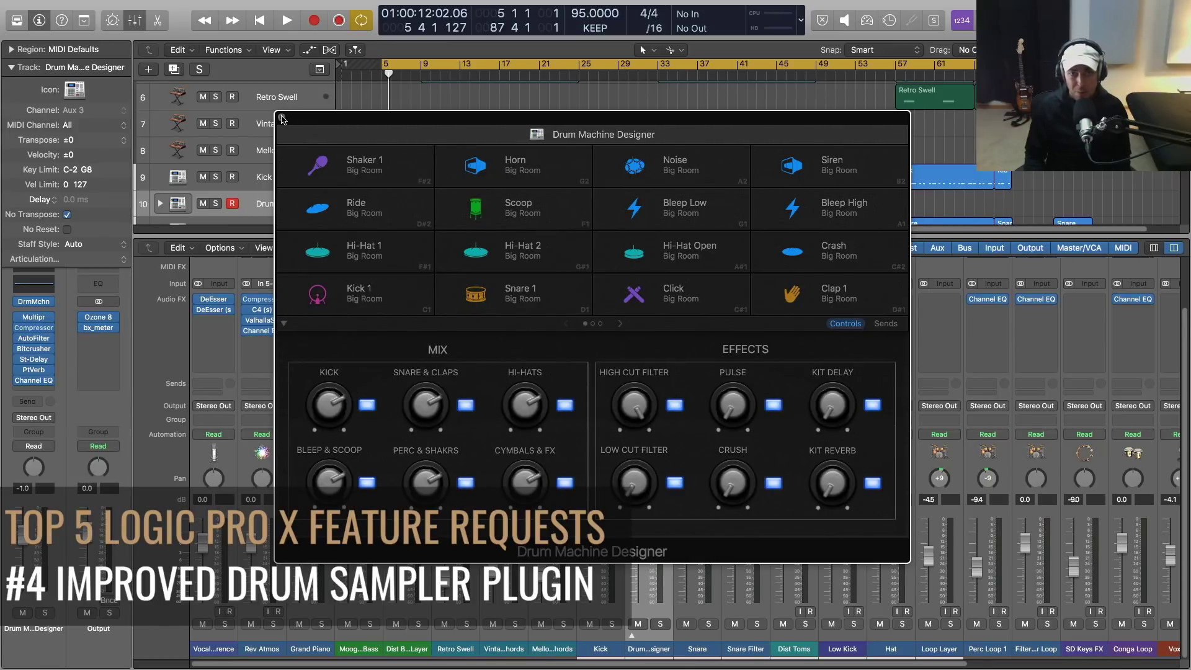
View the second pad page, close Drum Machine Designer, and expand its stack into Big Room channels
click(619, 324)
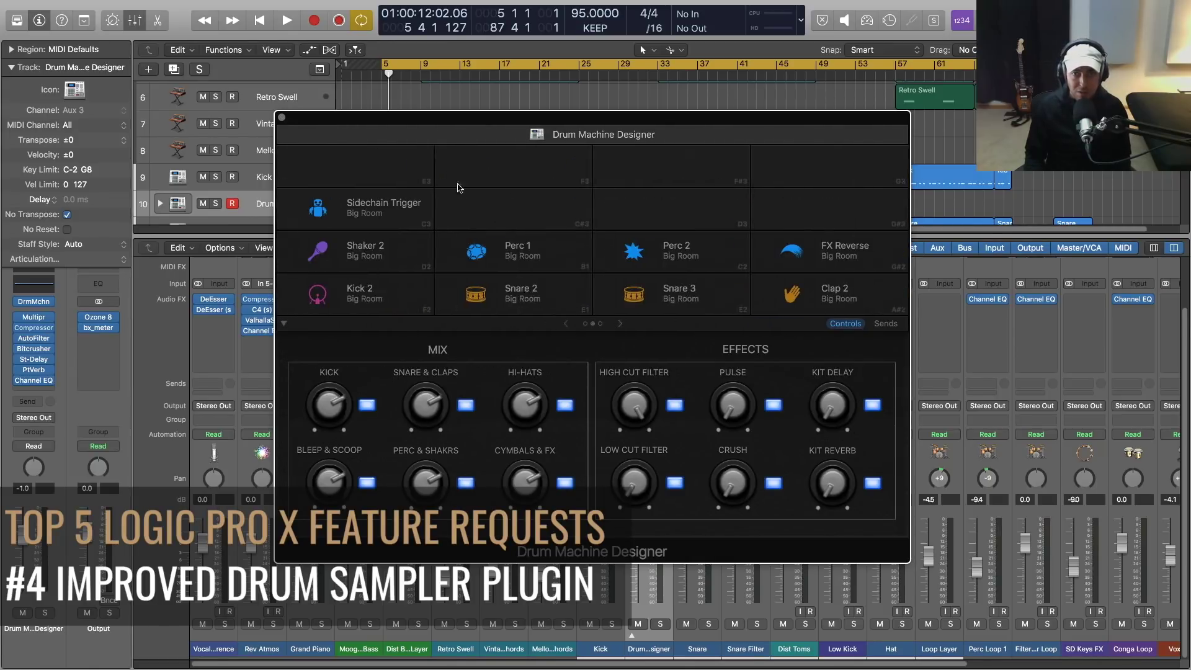
click(281, 118)
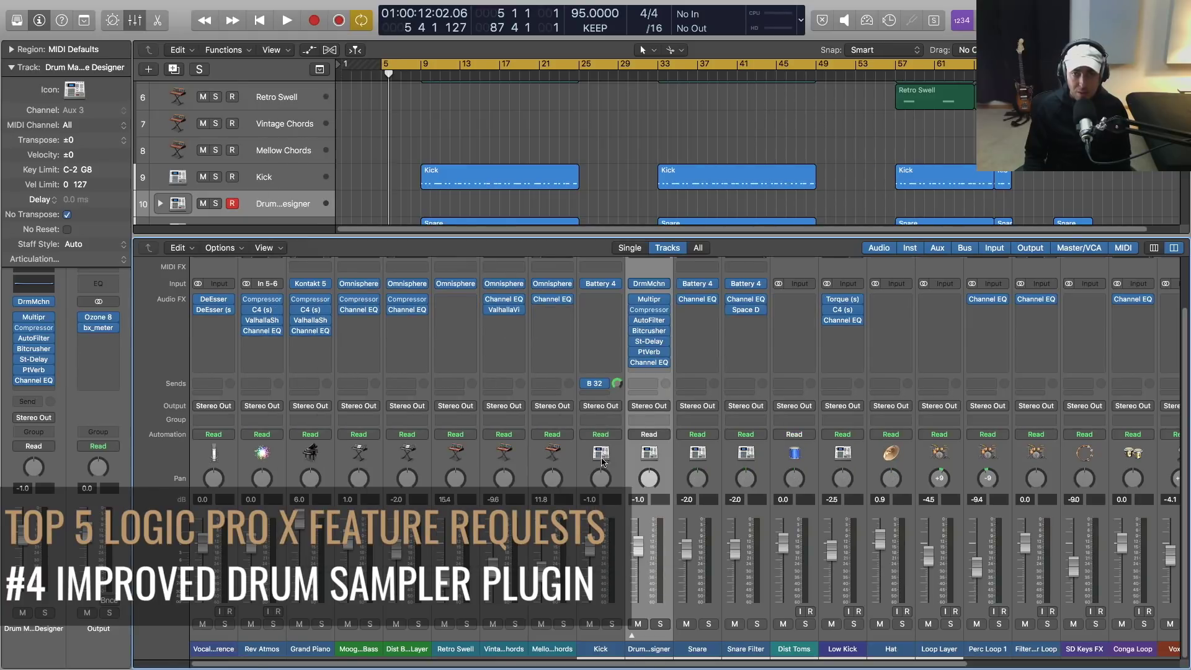
scroll(643, 657, right, 4)
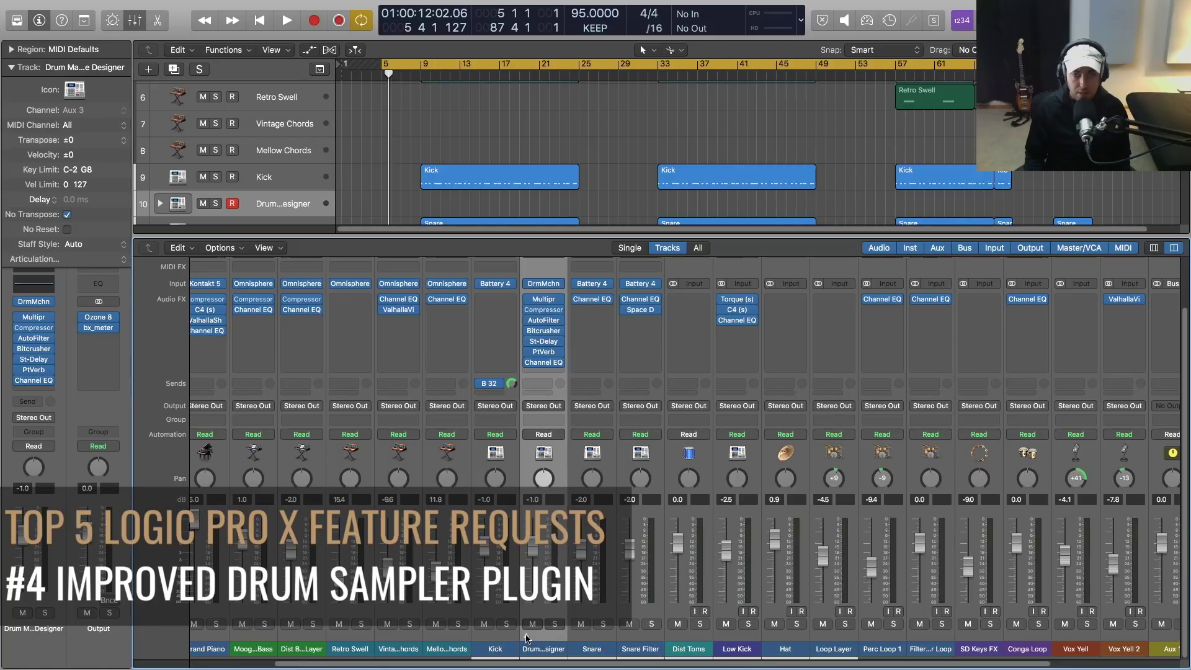
click(525, 638)
scroll(559, 659, right, 4)
drag(617, 665, 739, 665)
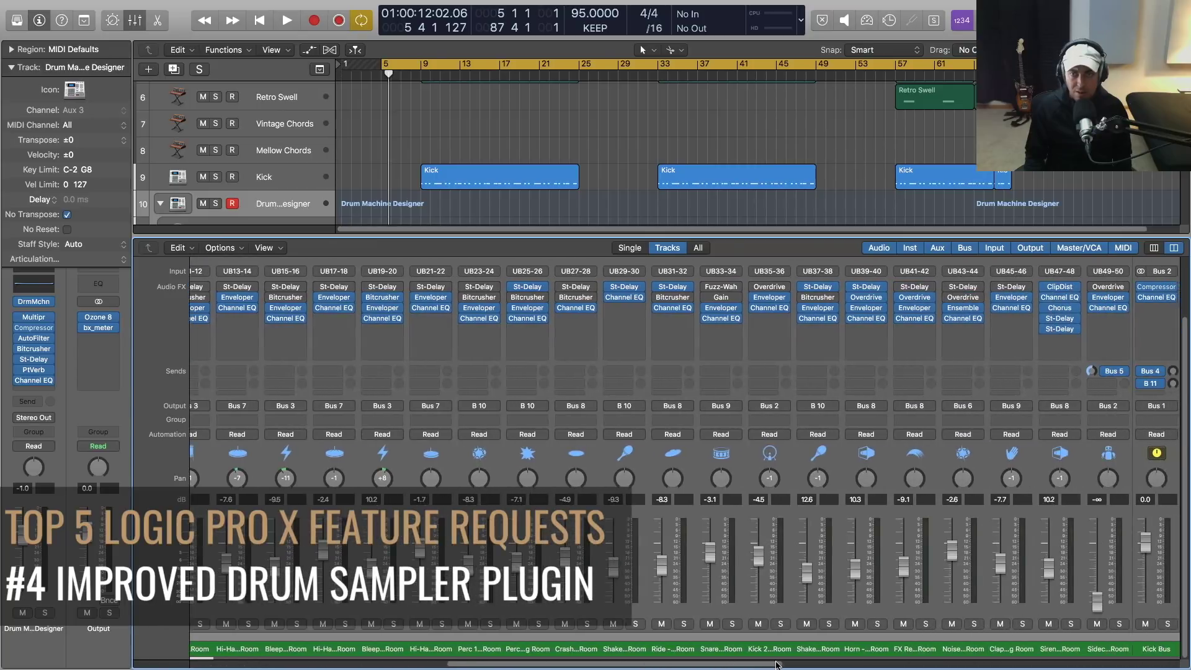
scroll(491, 271, left, 8)
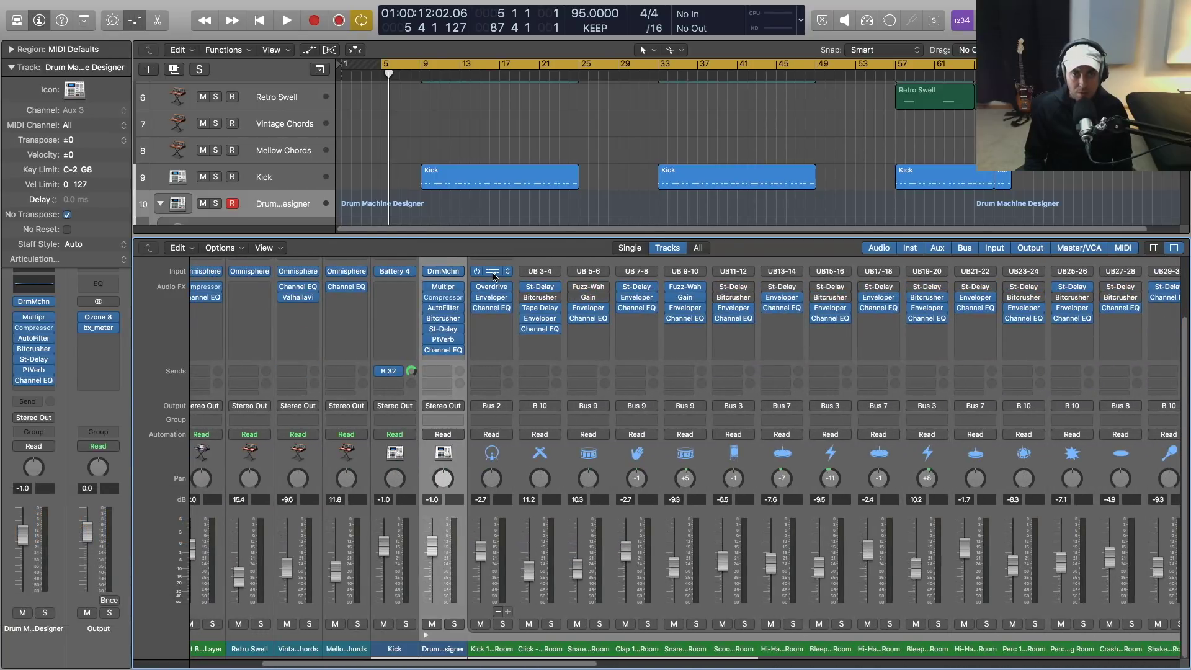
Open and close the Kick 1 Ultrabeat sound twice
click(493, 274)
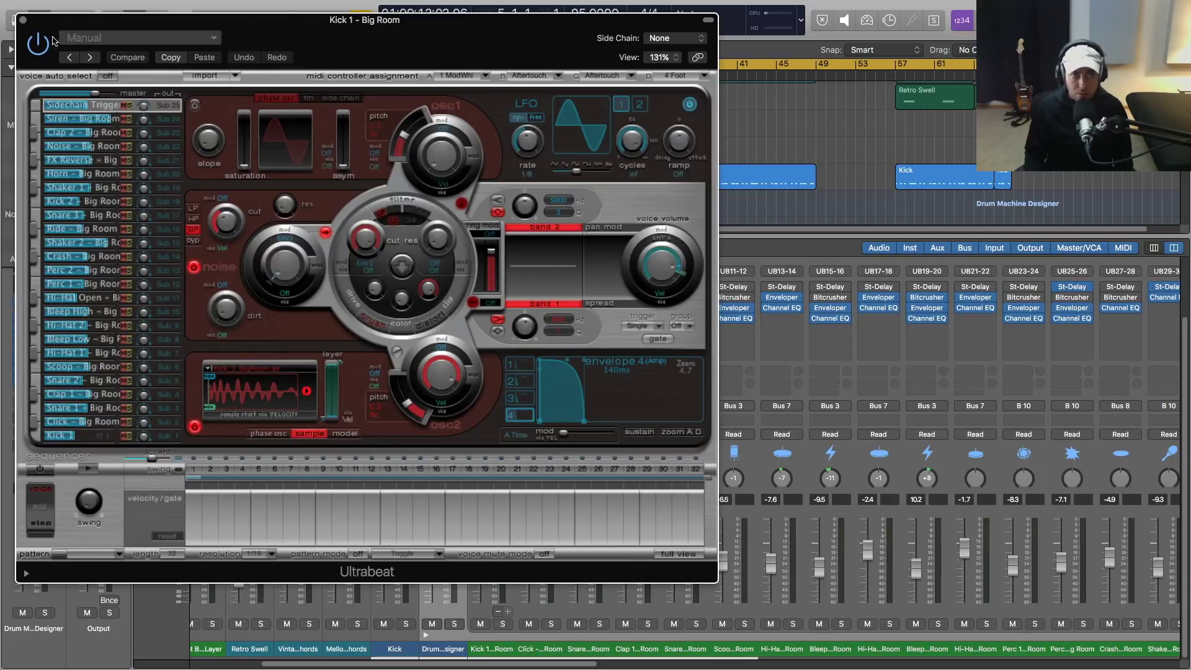
click(21, 20)
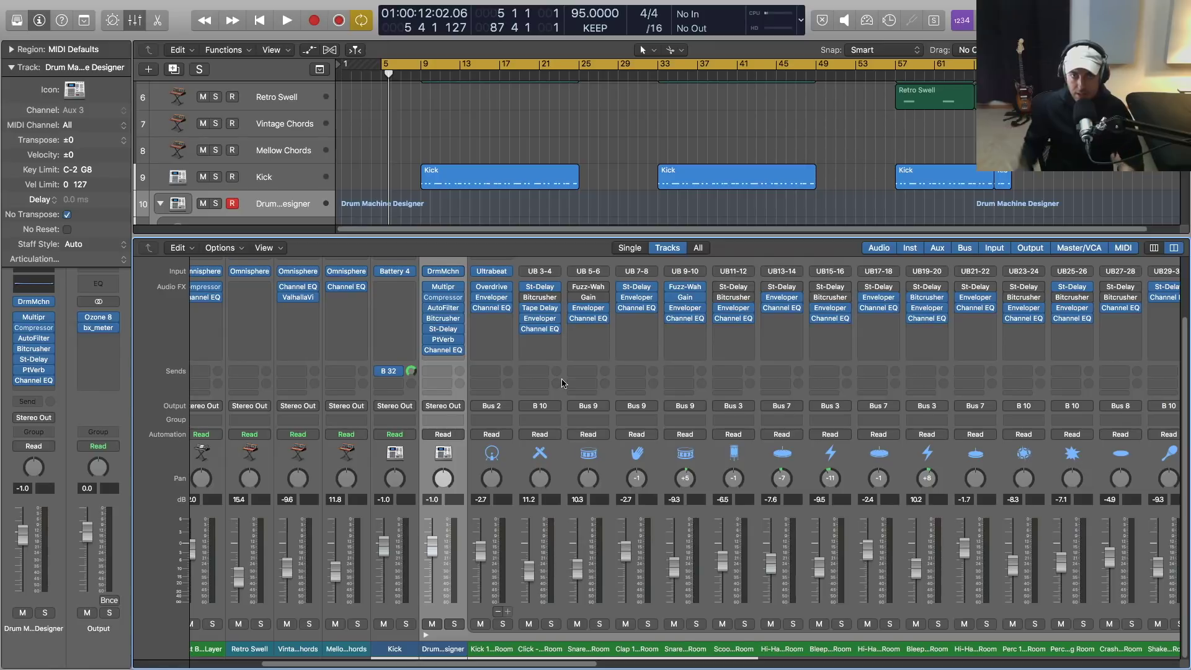
click(491, 271)
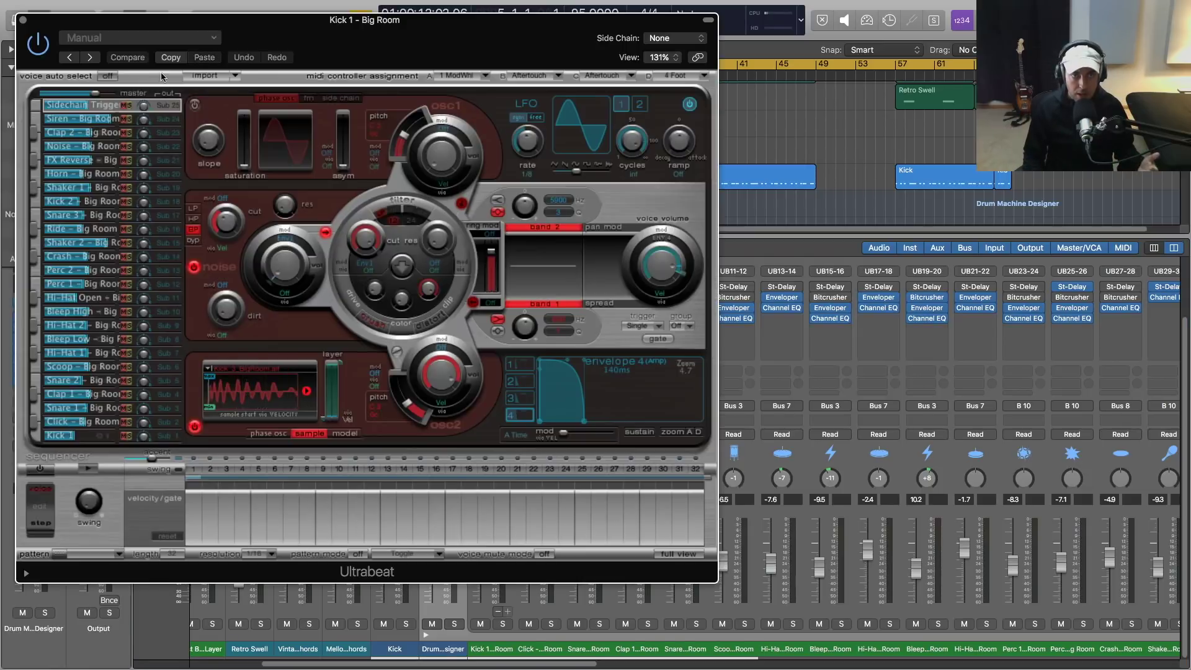
click(23, 19)
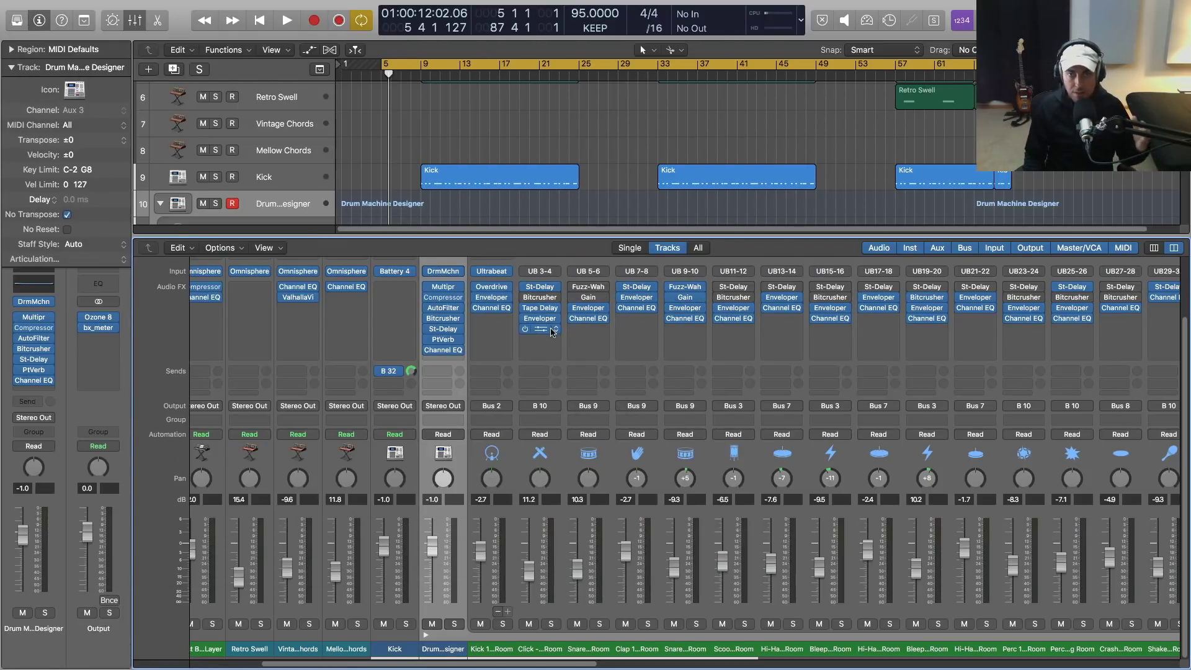
Reopen Drum Machine Designer on its first pad page and show the drum kit Library
click(443, 271)
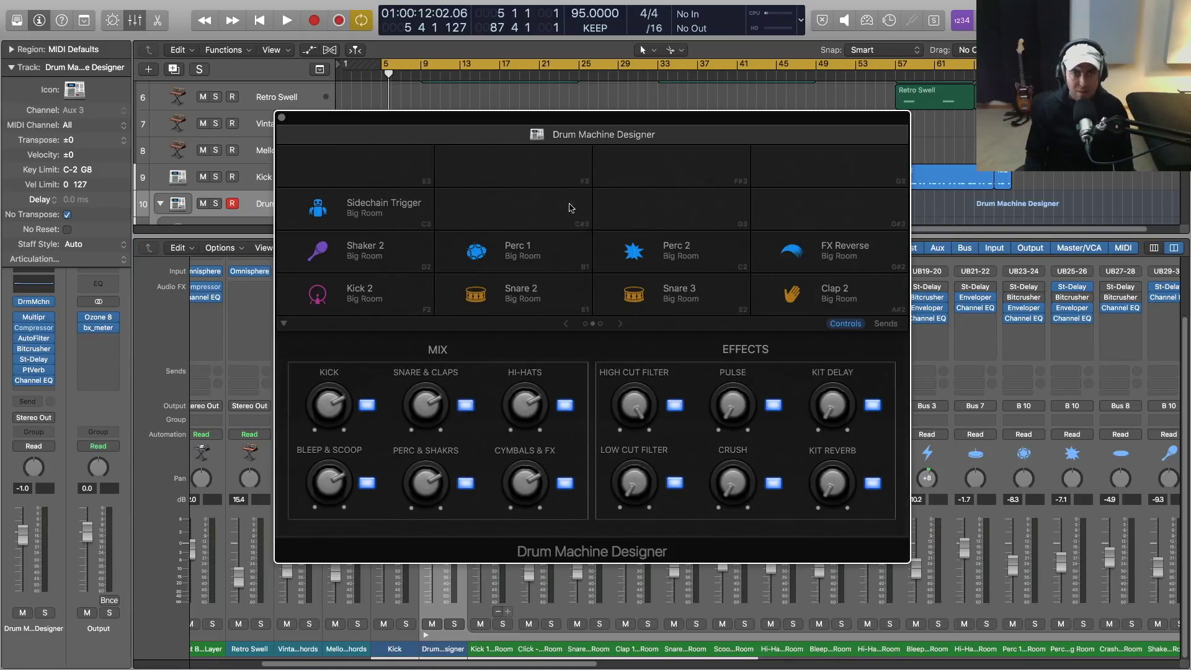
click(566, 324)
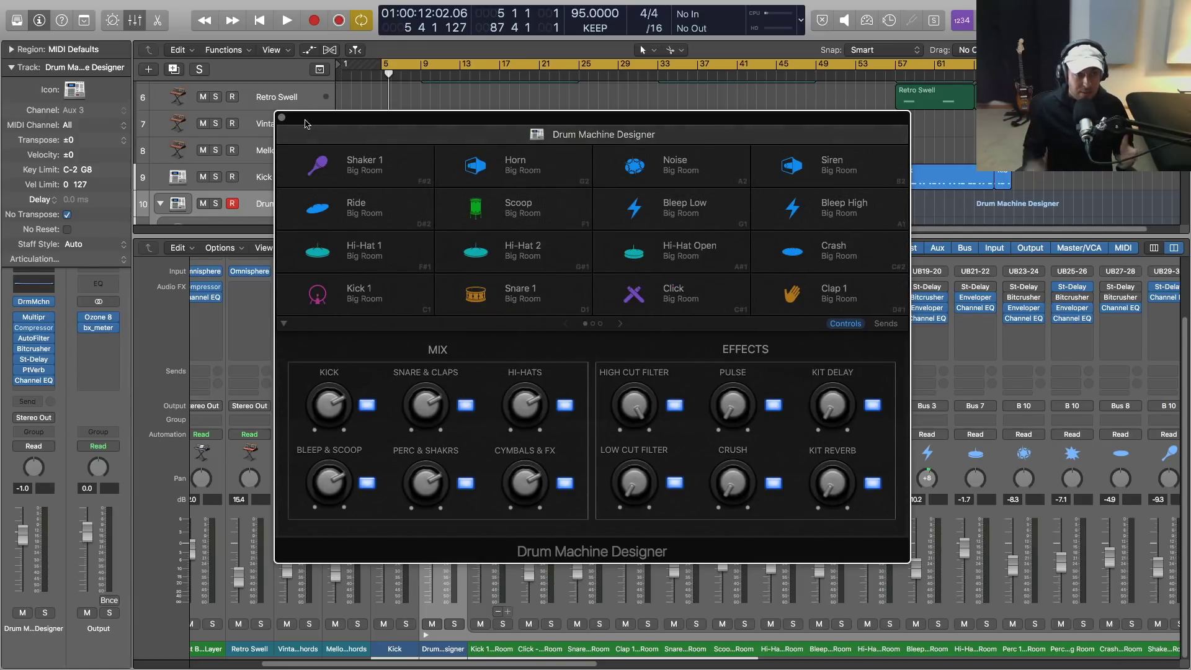
click(17, 21)
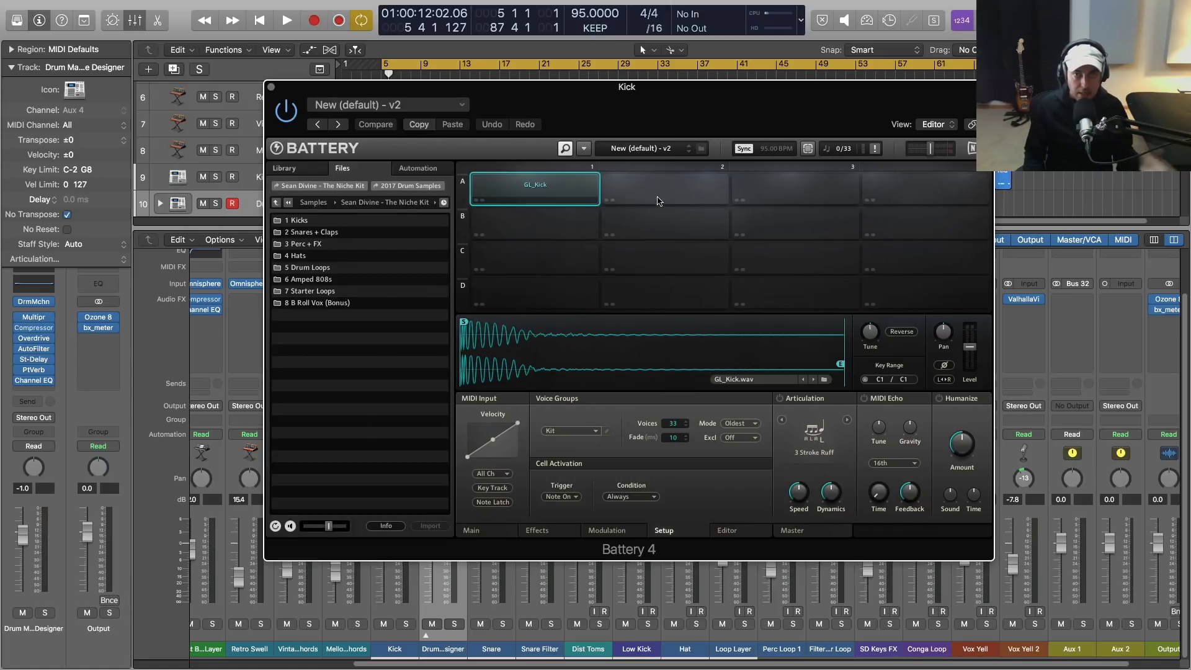
Step through Battery 4 grid cells A2–A4 and B2, then view the Main and Effects pages
click(661, 198)
click(794, 193)
click(955, 194)
click(570, 228)
click(662, 197)
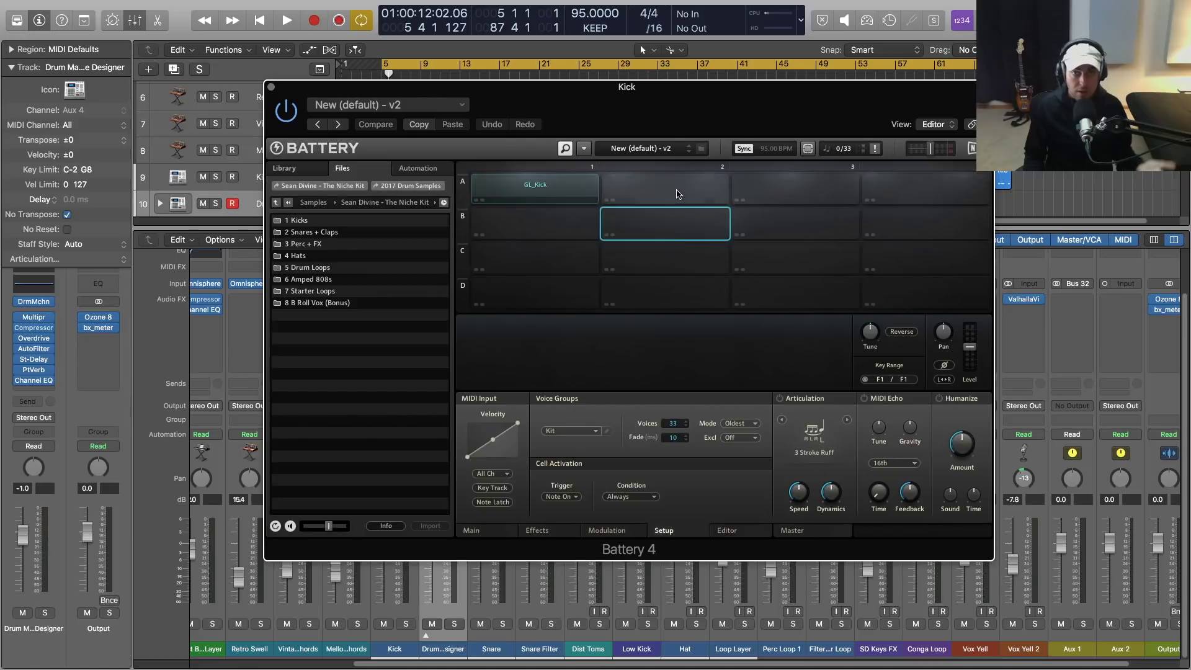
click(692, 196)
click(682, 222)
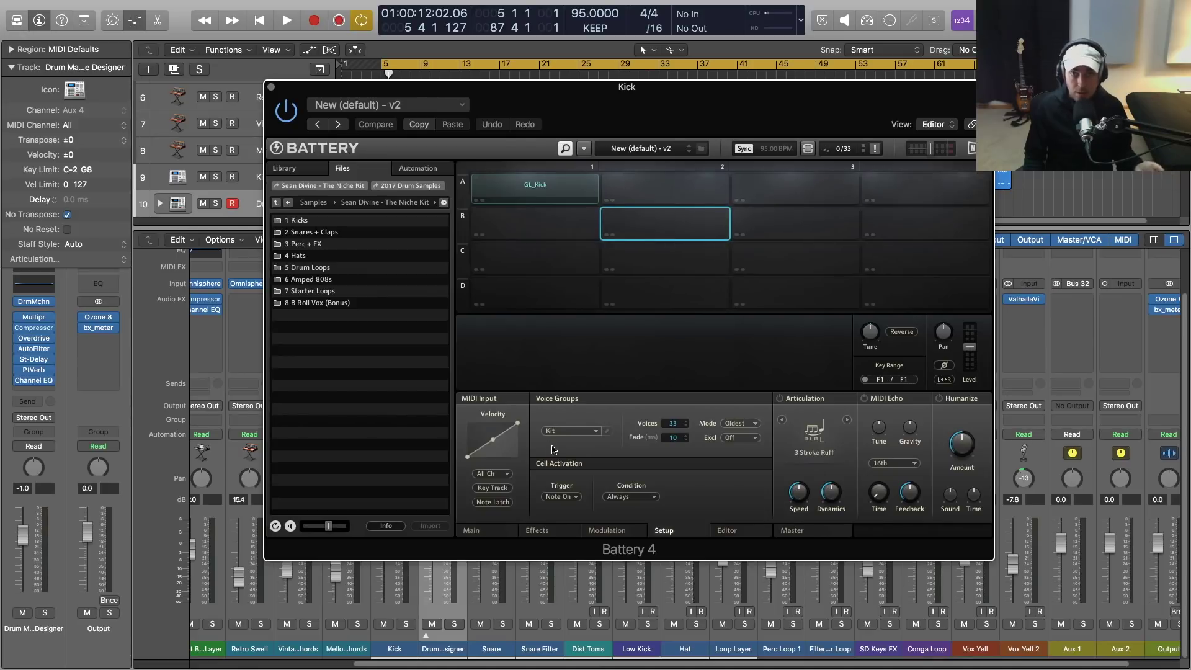
click(470, 531)
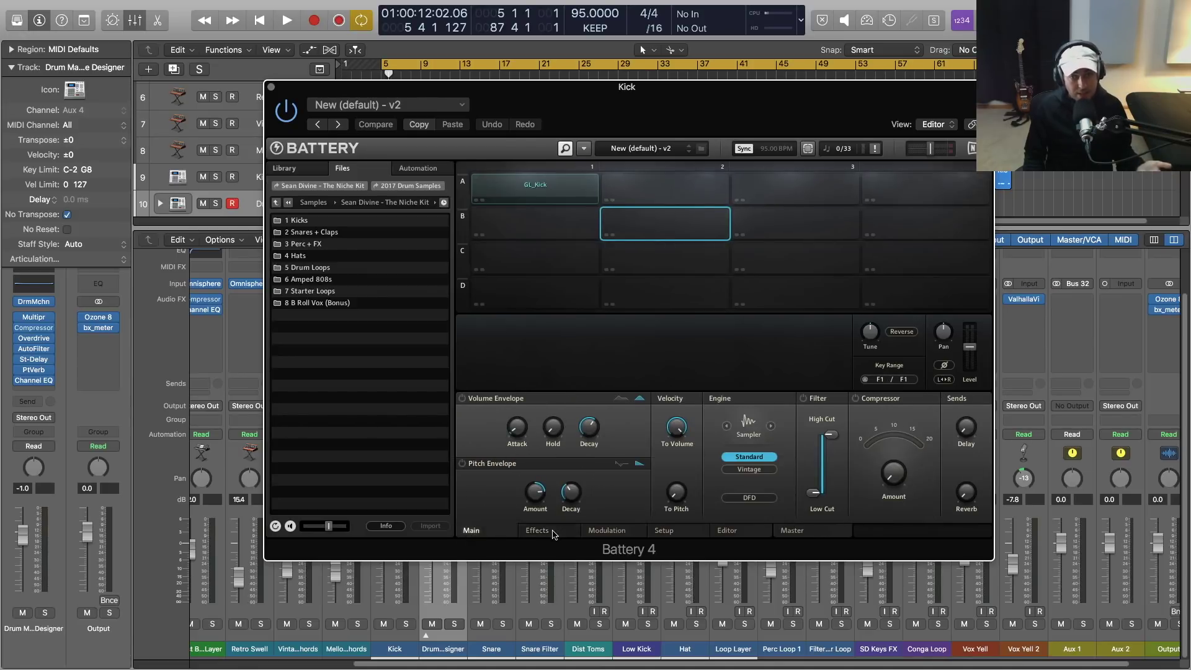
click(537, 530)
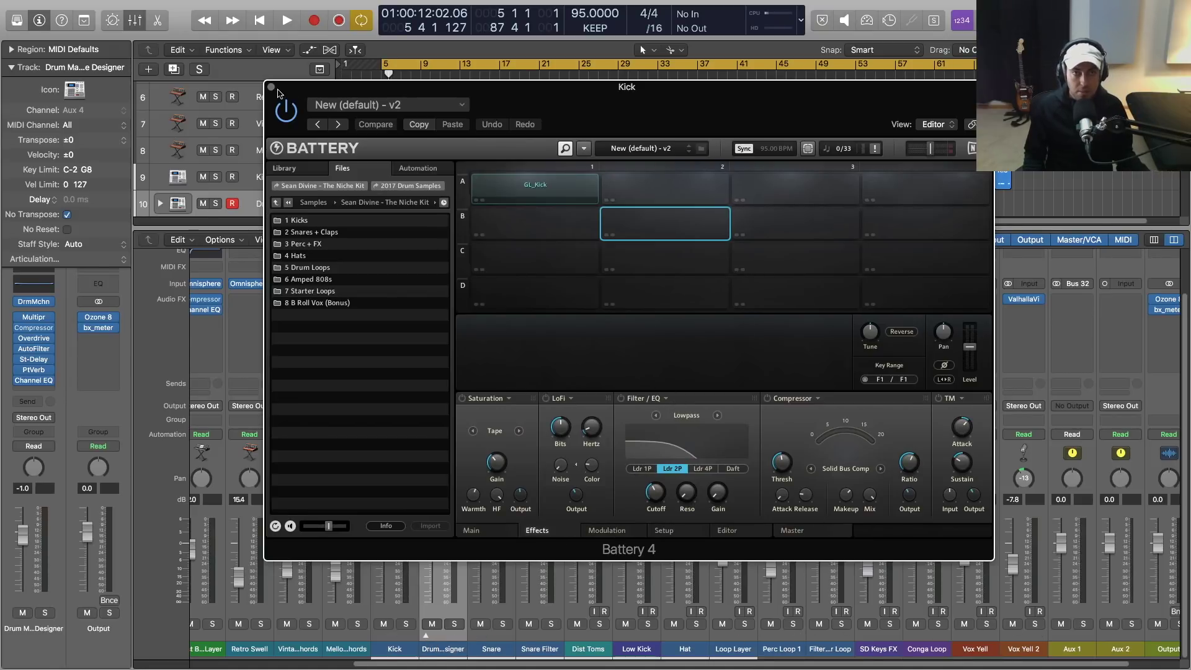
Close Battery 4, expand and collapse the Drum Machine Designer stack, and scroll the tracks up
click(272, 88)
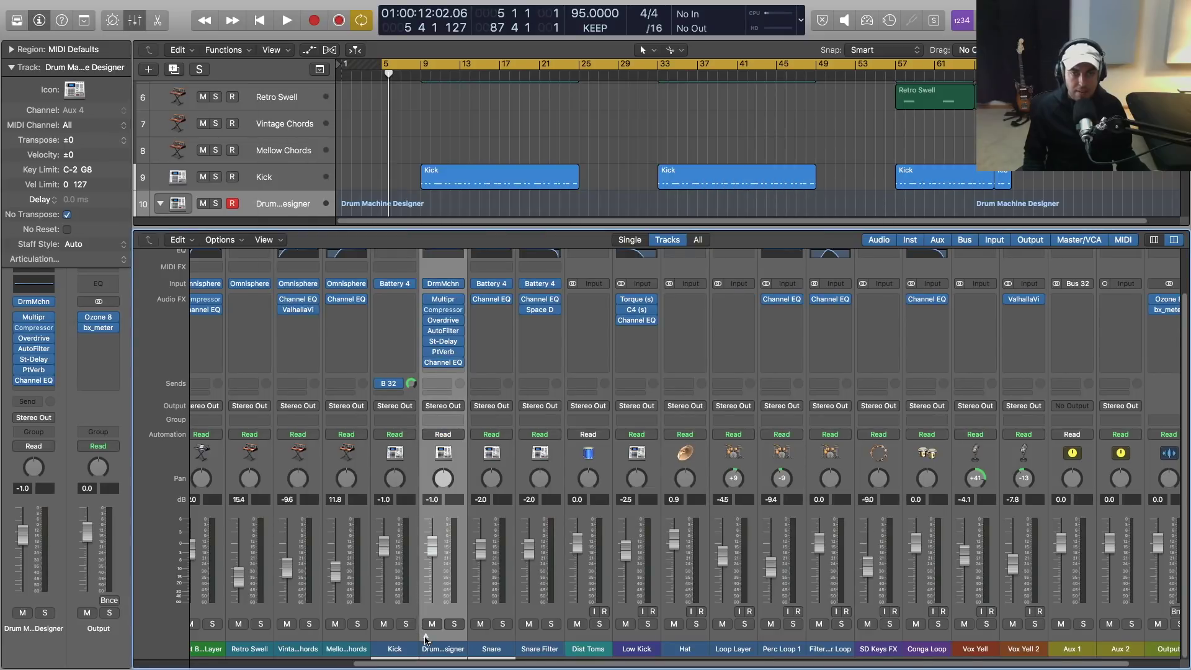
click(426, 636)
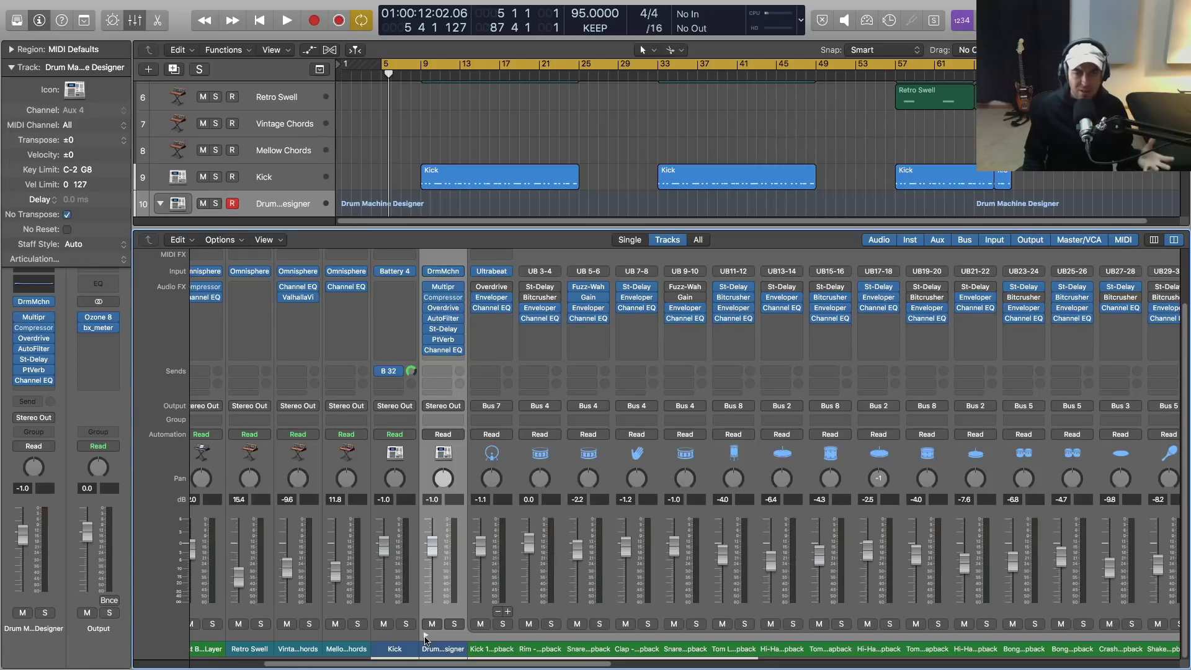
click(426, 636)
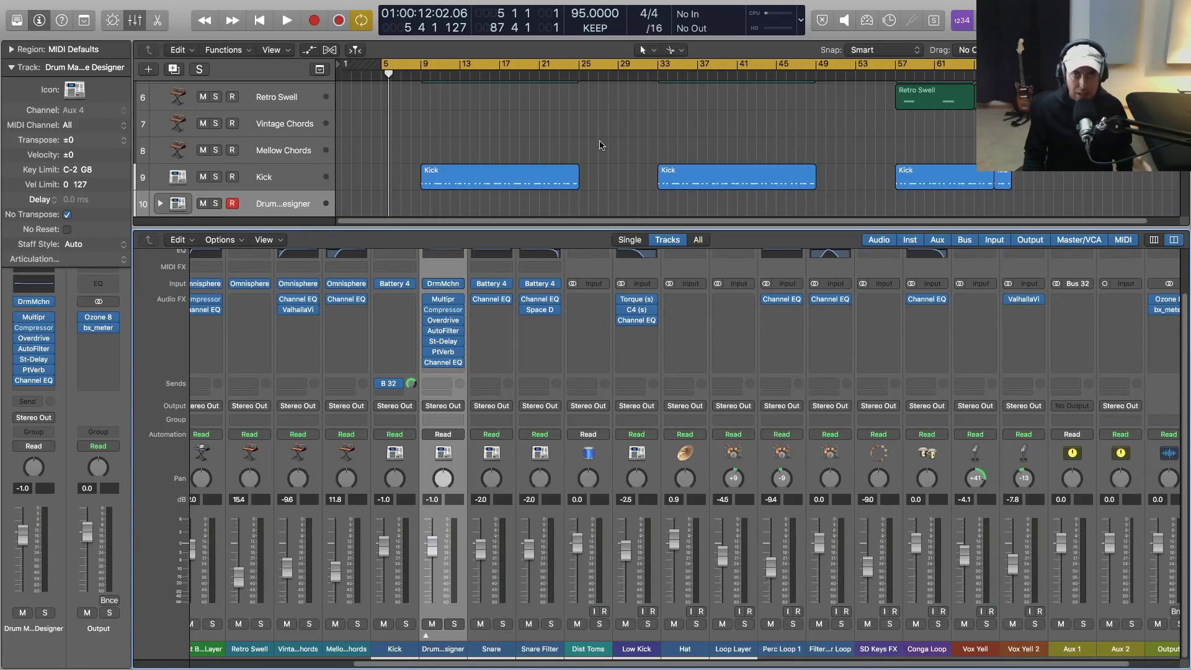
scroll(599, 145, up, 3)
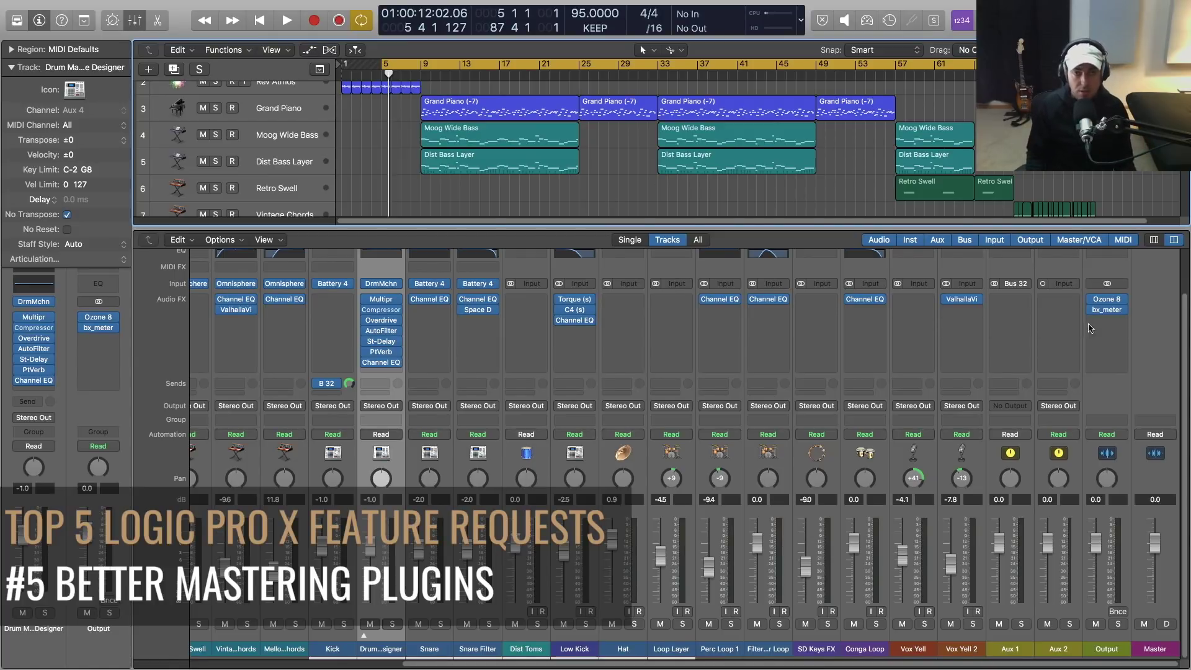
Insert Phat FX into the Output channel's Audio FX slot
click(1116, 322)
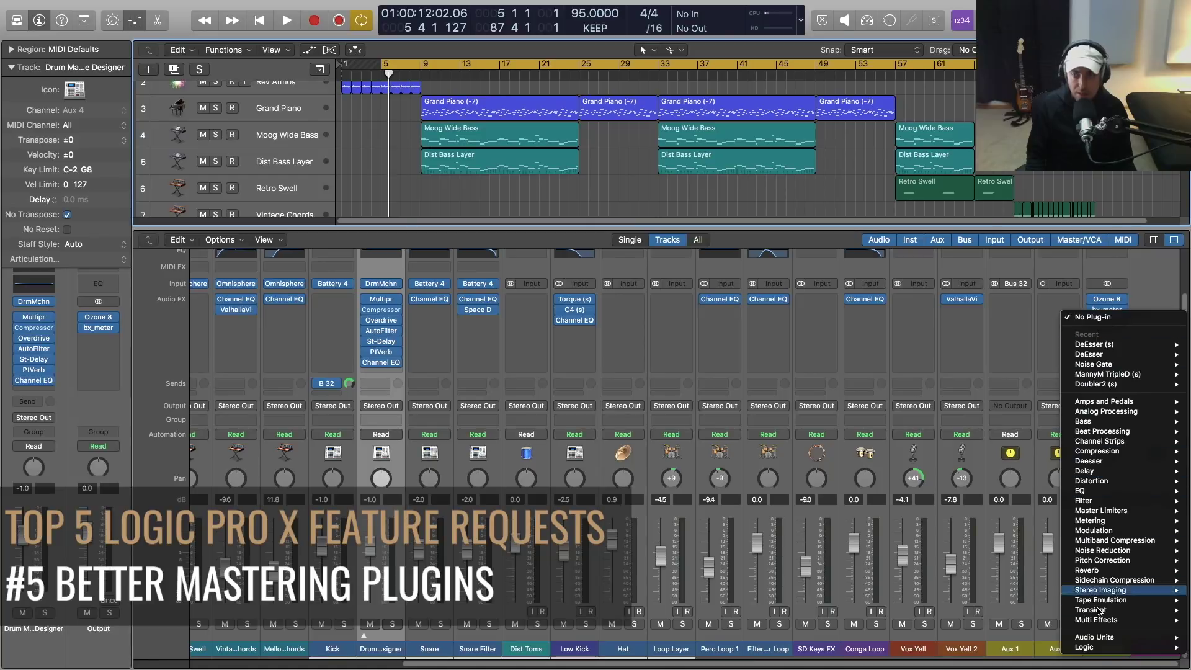
mouse_move(1091, 647)
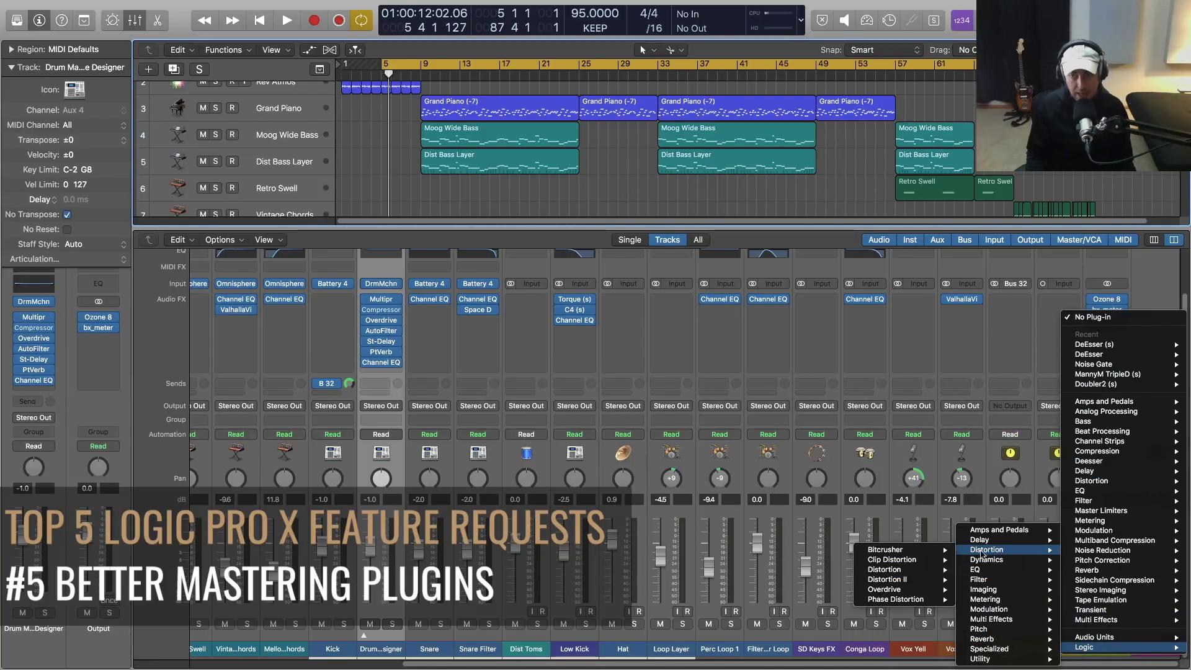
mouse_move(991, 619)
mouse_move(912, 619)
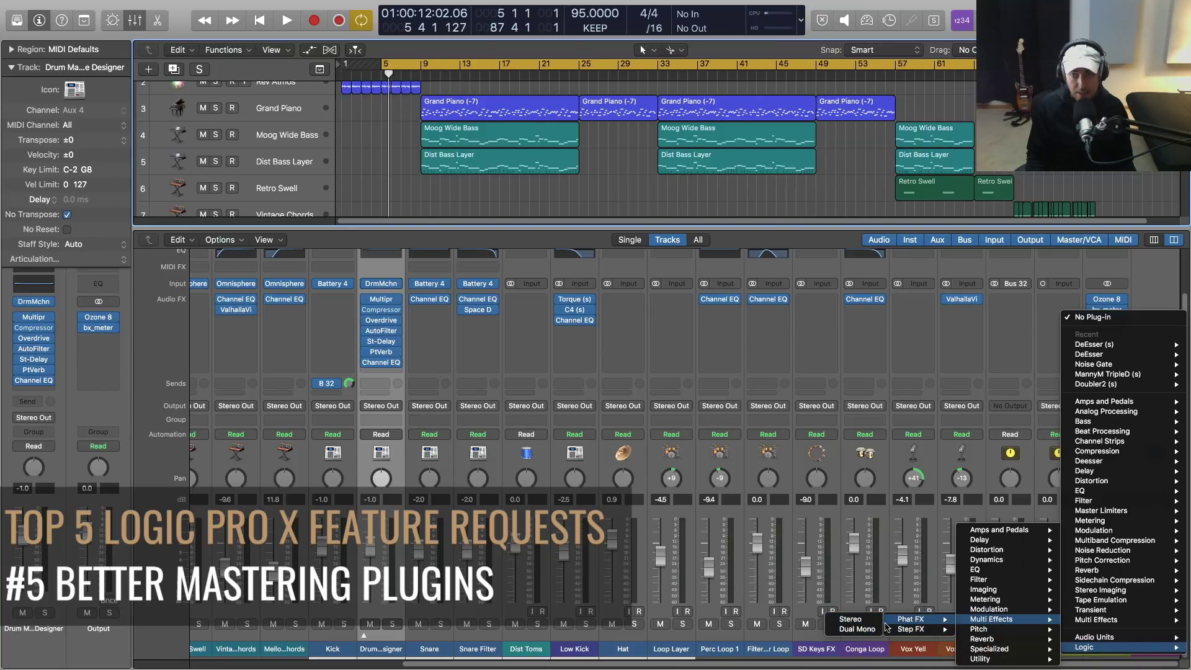
click(859, 628)
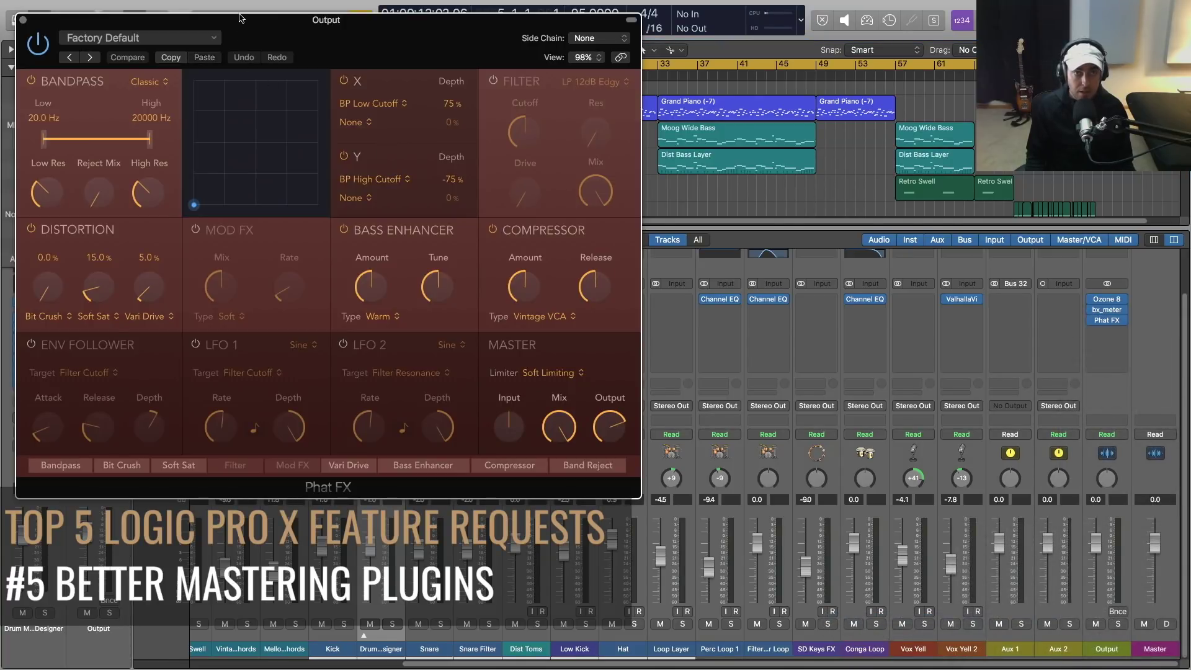
Center the Phat FX window and change its distortion type from Bit Crush to Tube
drag(244, 18, 549, 108)
click(355, 403)
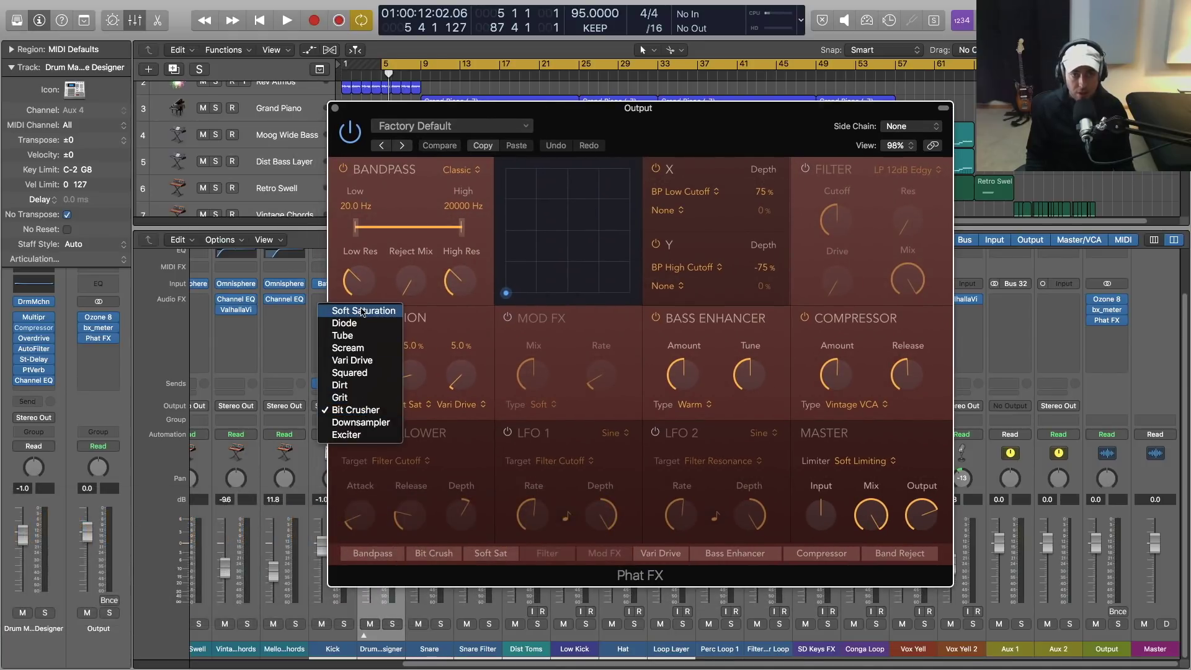
click(361, 337)
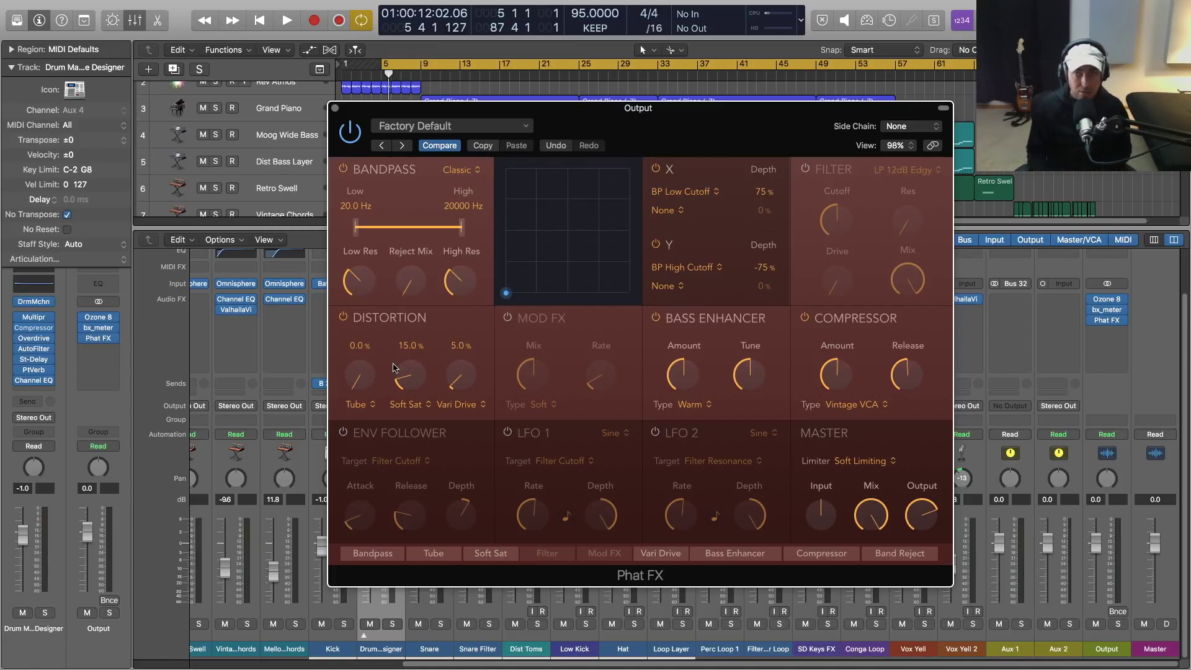
Close the Phat FX window and remove Phat FX from the Output channel's insert slot
click(336, 109)
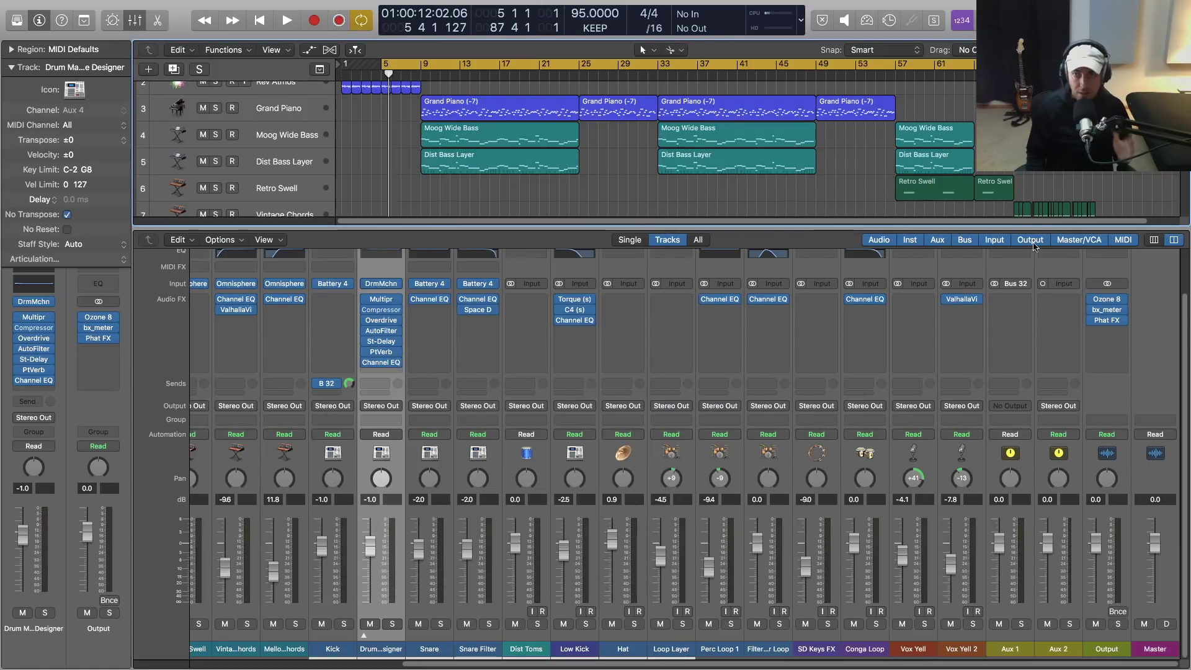
click(1122, 321)
click(1042, 330)
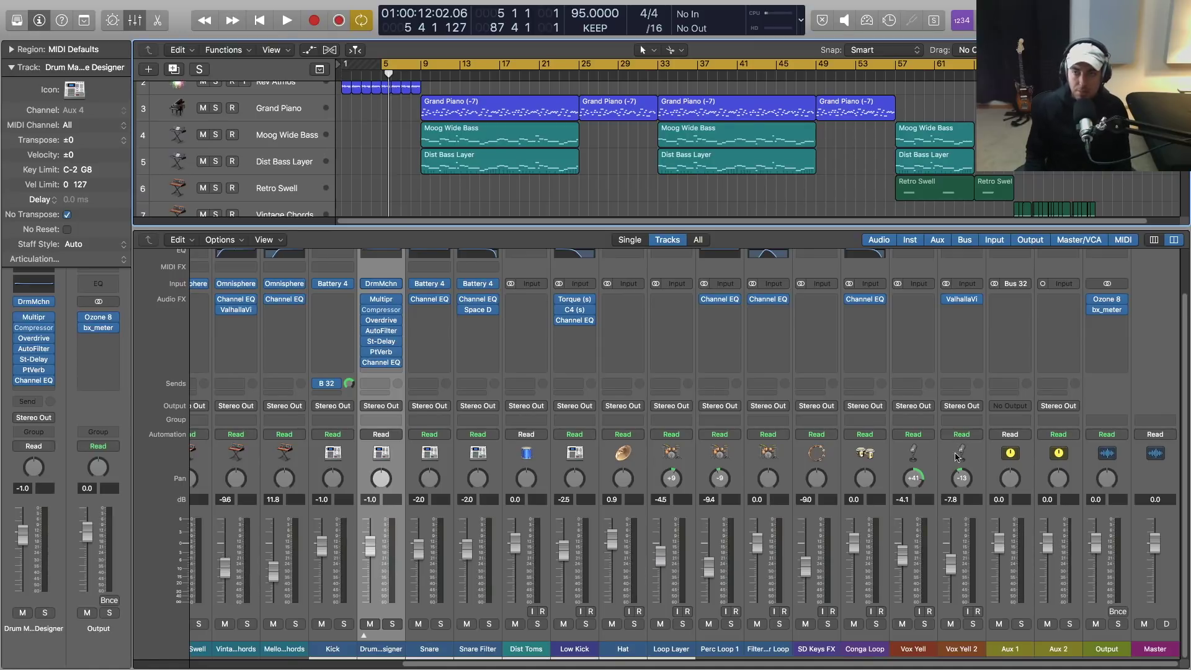
click(1107, 302)
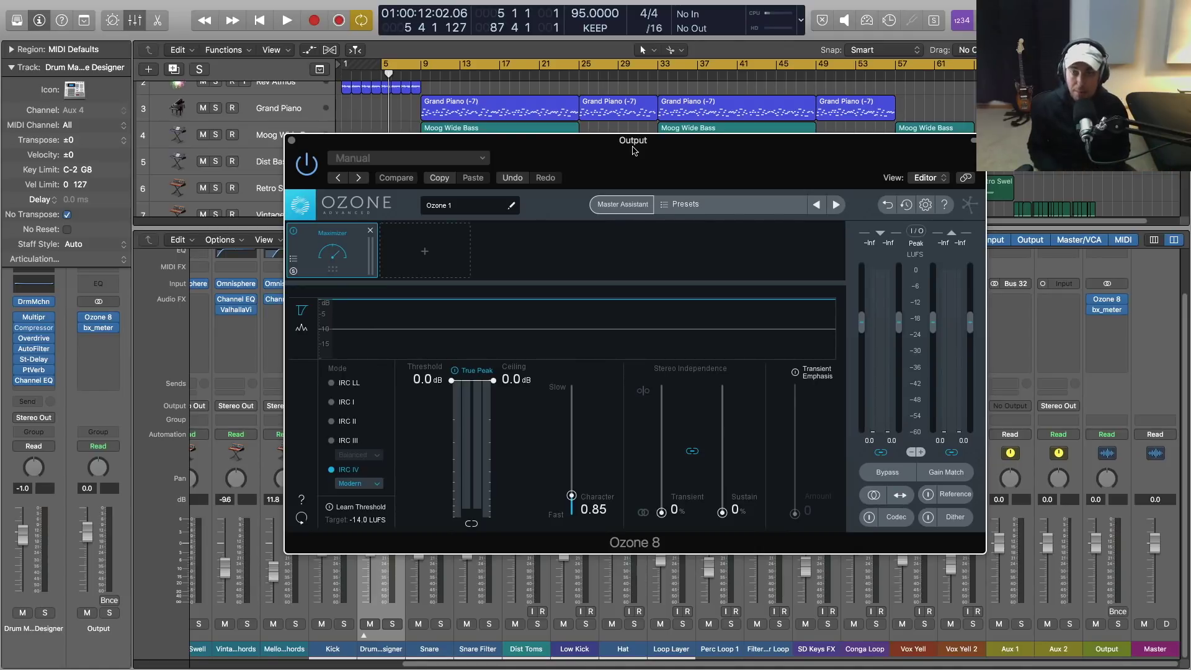
Close Ozone 8 and insert a stereo Adaptive Limiter after bx_meter on the Output channel
click(294, 142)
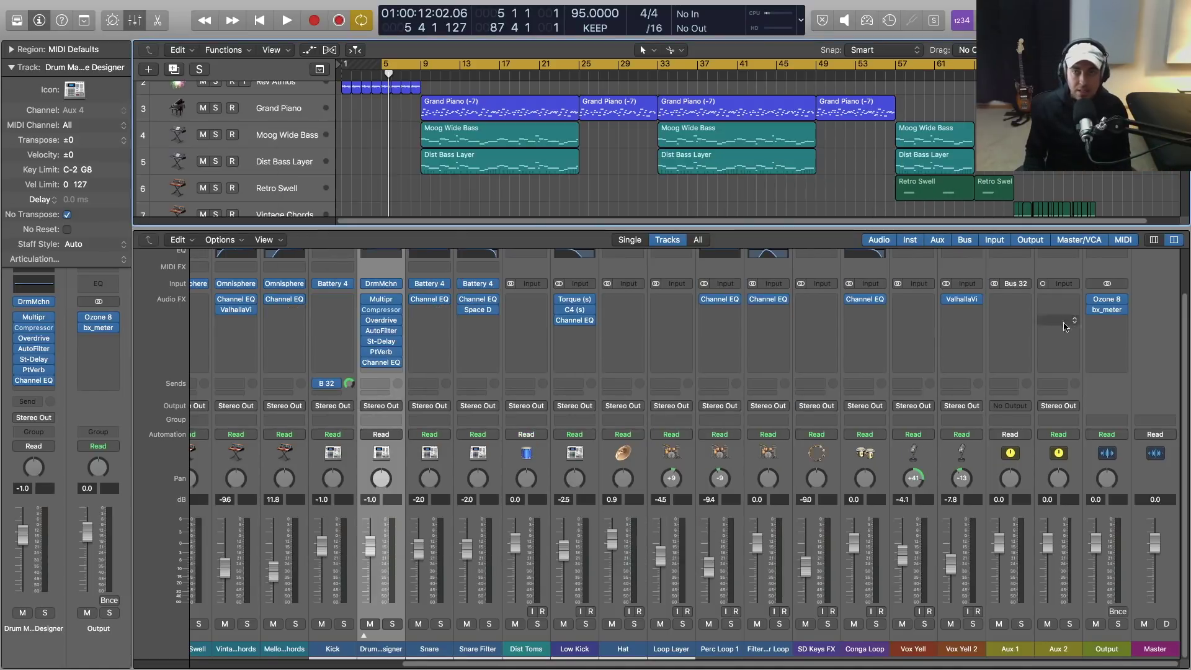
click(1106, 320)
mouse_move(1110, 646)
mouse_move(989, 560)
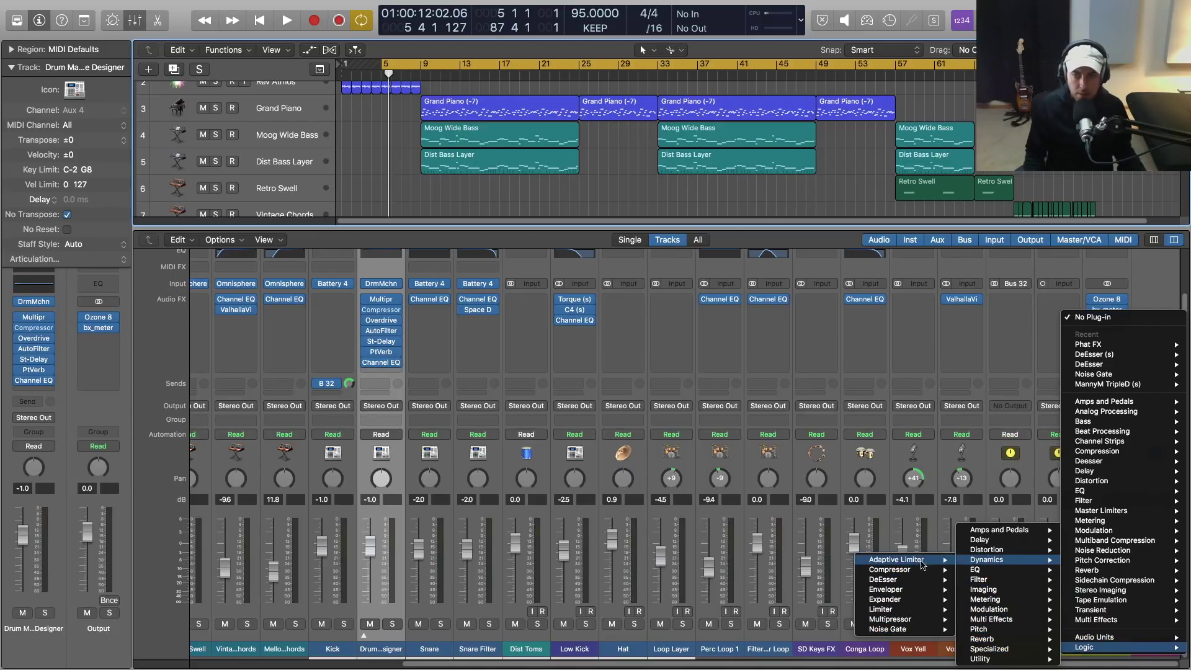
mouse_move(888, 611)
mouse_move(896, 559)
click(822, 560)
Turn on True Peak Detection in the Adaptive Limiter and close its window
drag(291, 21, 596, 207)
click(741, 434)
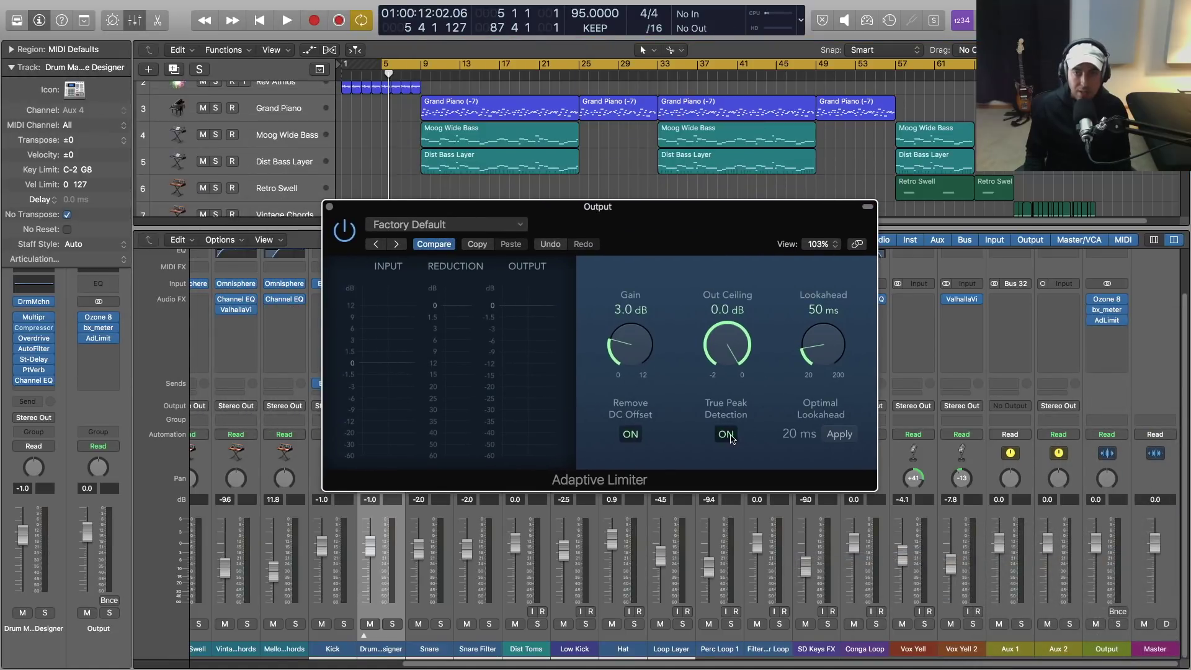
click(330, 207)
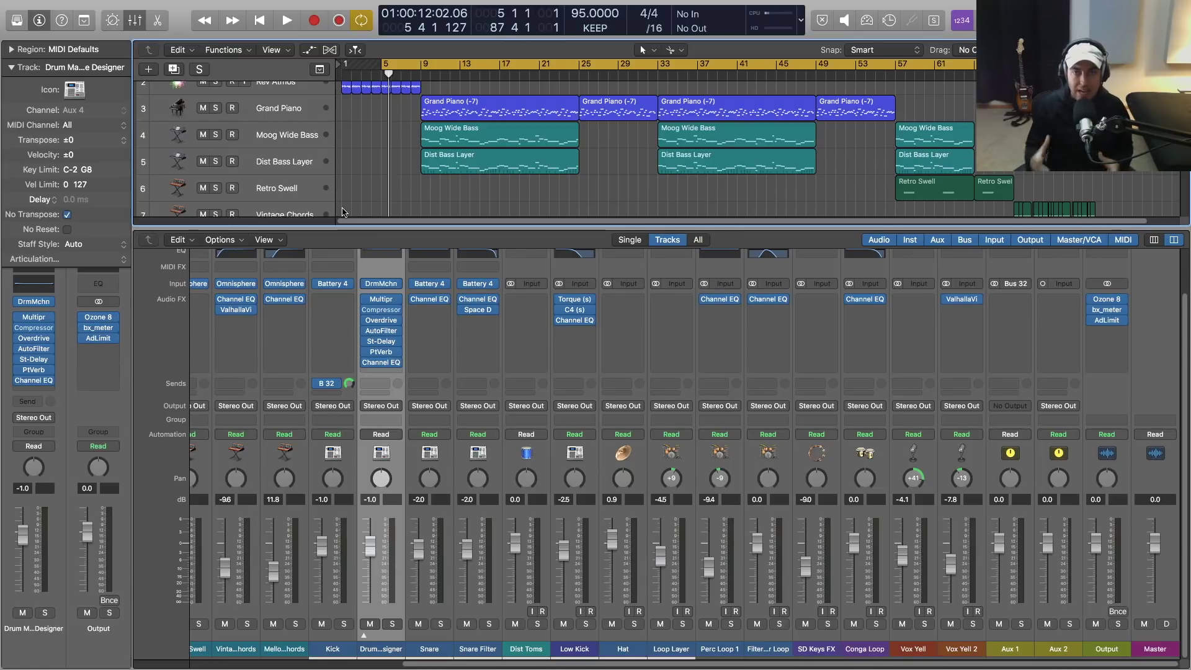
Toggle the mixer off, on and off again with X, leaving the track list scrolled to the top
key(x)
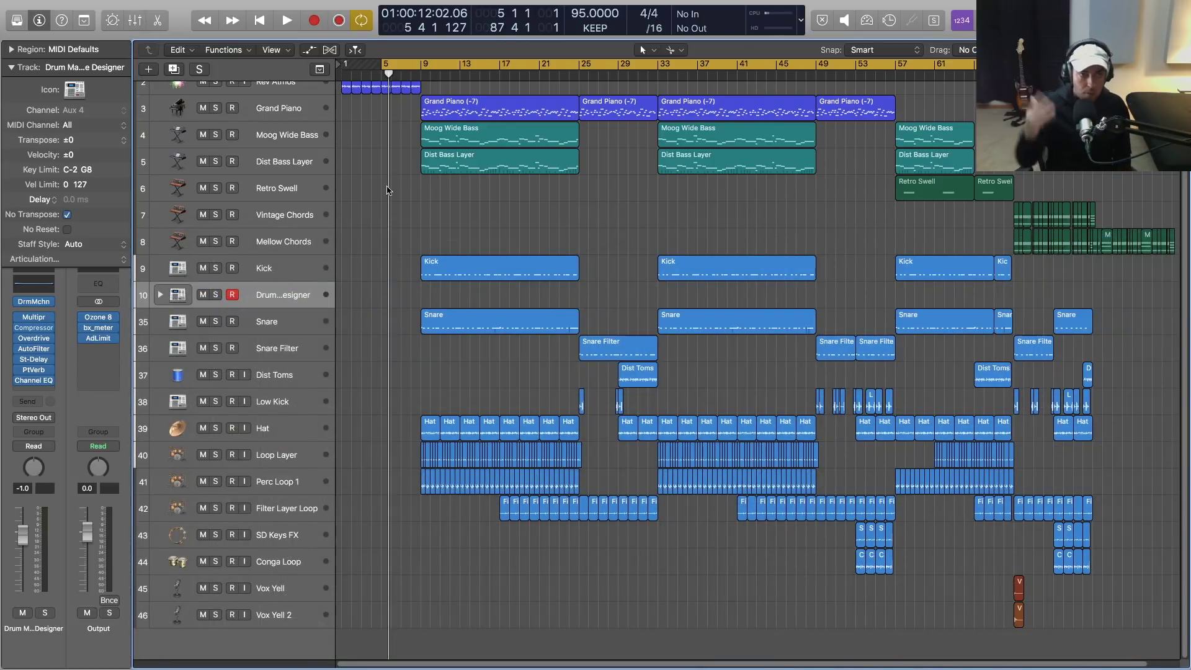
scroll(385, 198, up, 2)
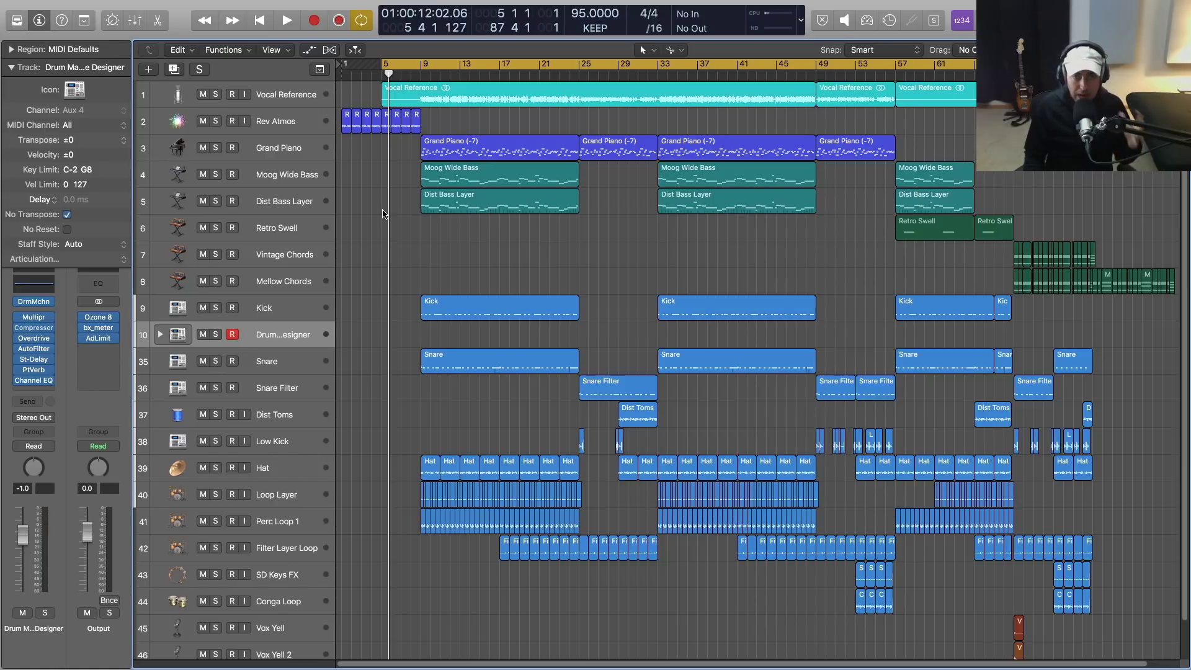
scroll(382, 217, down, 2)
key(x)
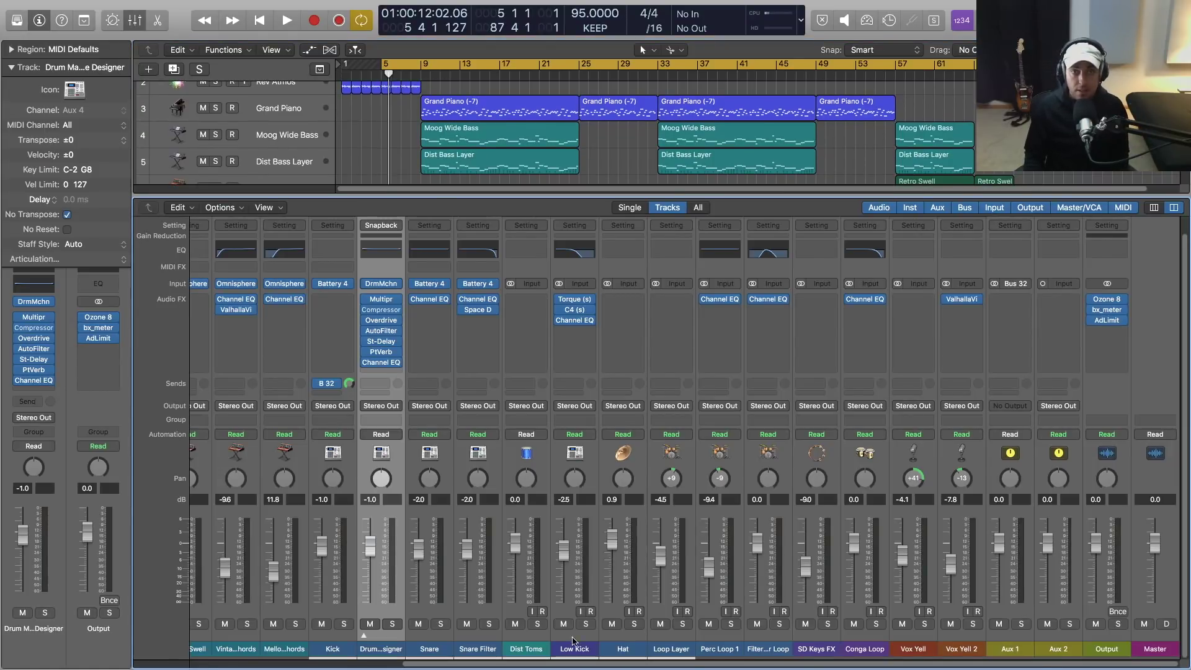
key(x)
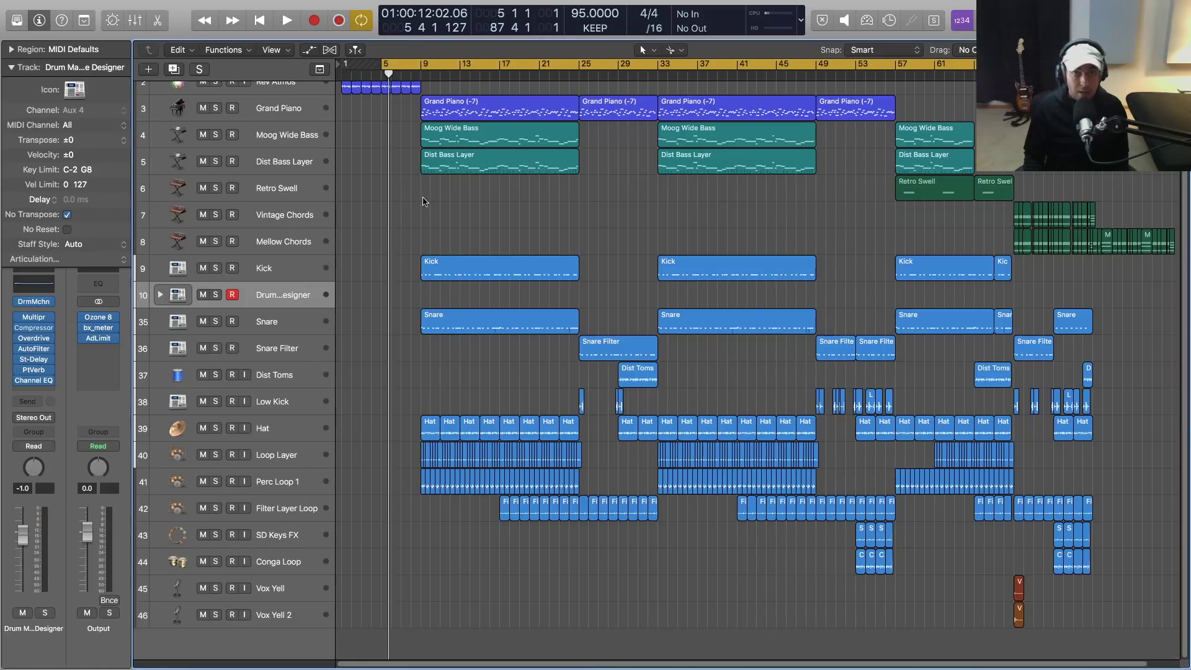
scroll(399, 206, up, 2)
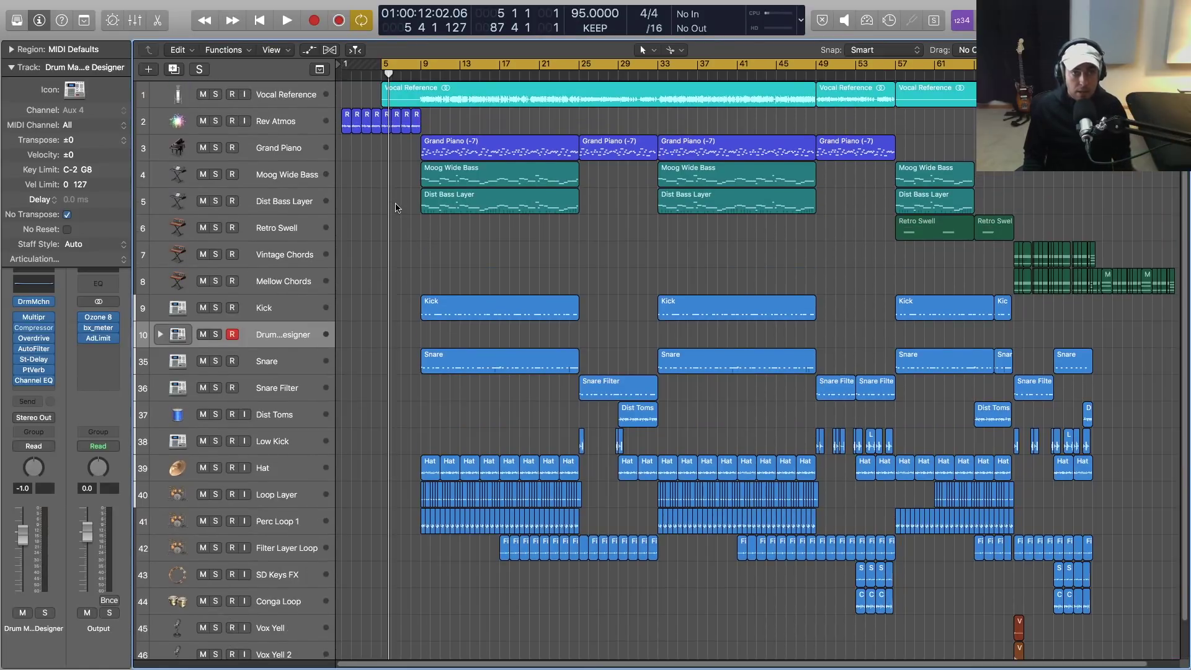
In Display preferences, toggle the Editors bright background off and back on
click(65, 7)
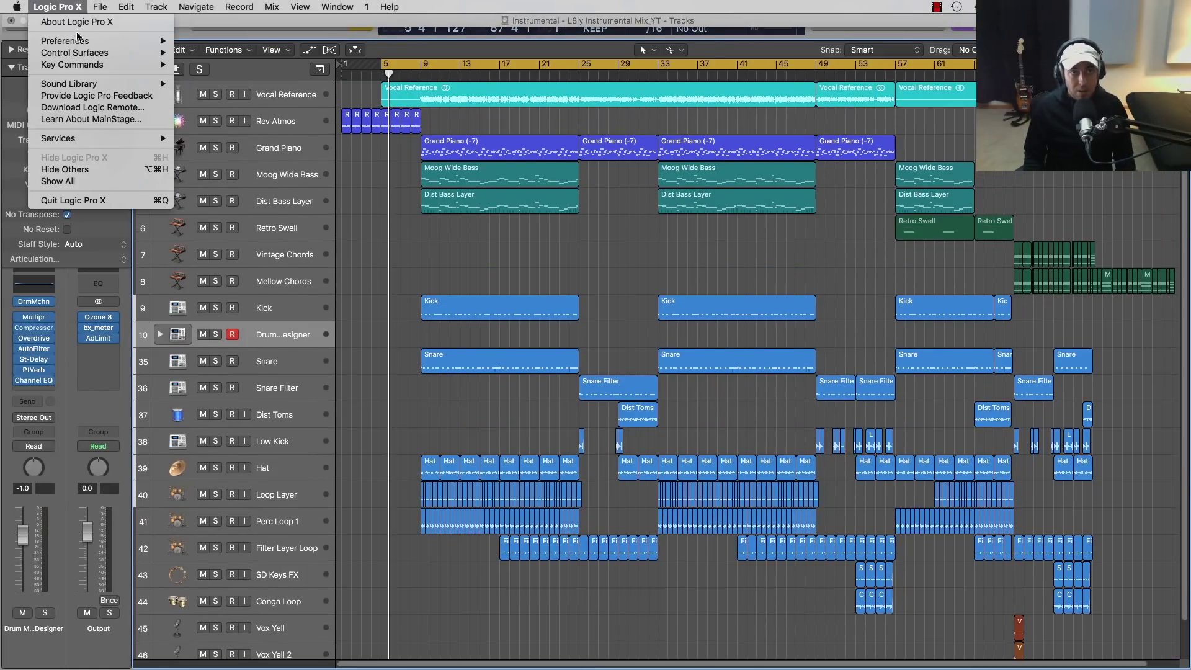
mouse_move(79, 40)
click(205, 41)
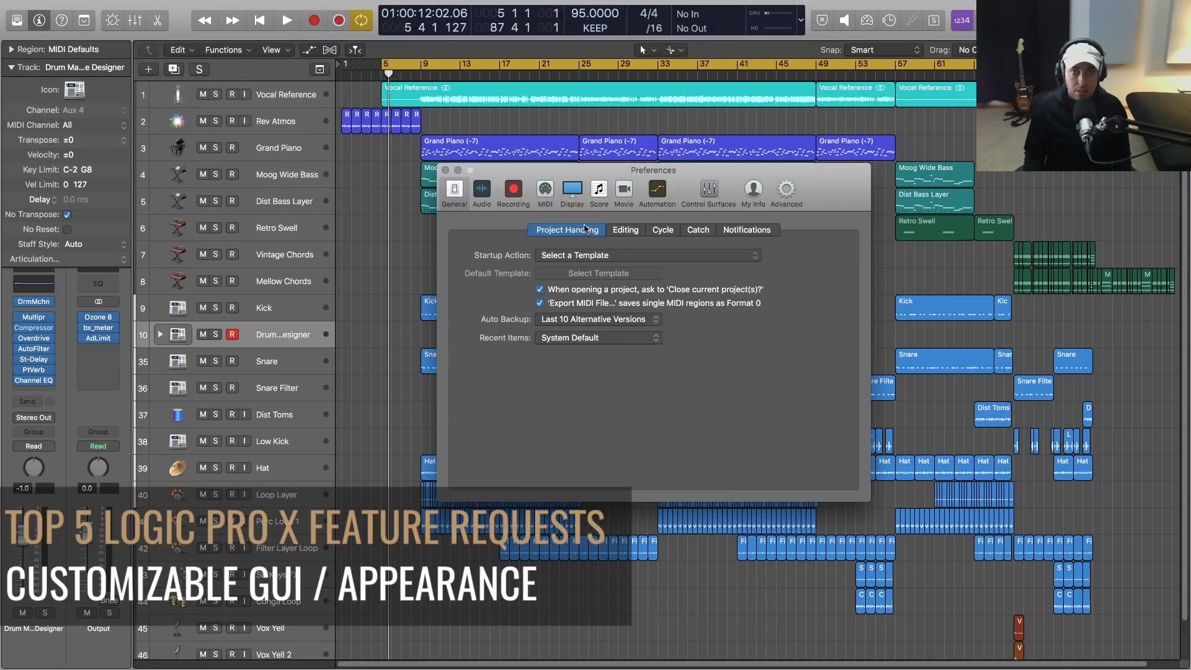
drag(516, 178, 531, 212)
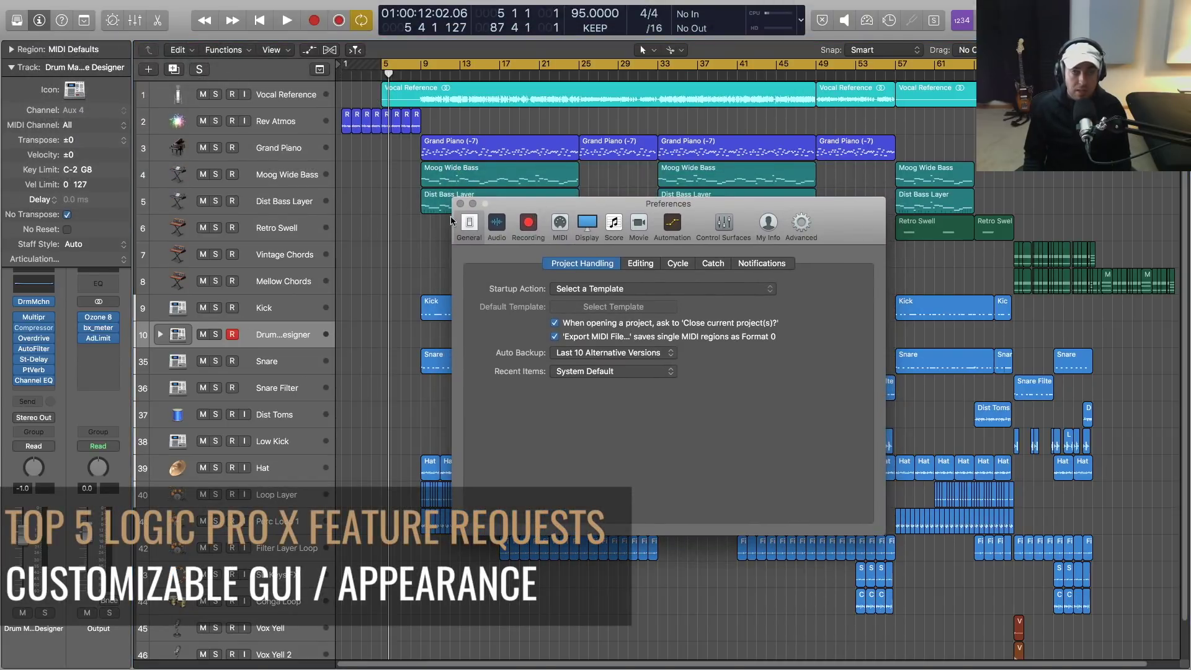
click(585, 226)
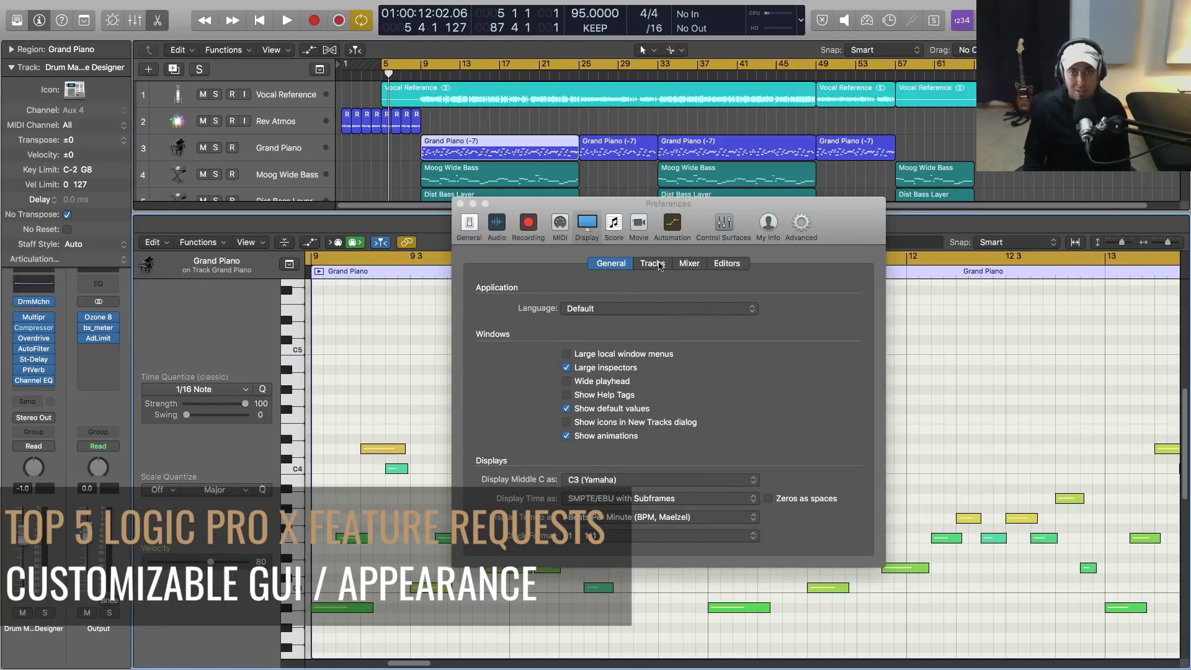
click(696, 264)
click(725, 263)
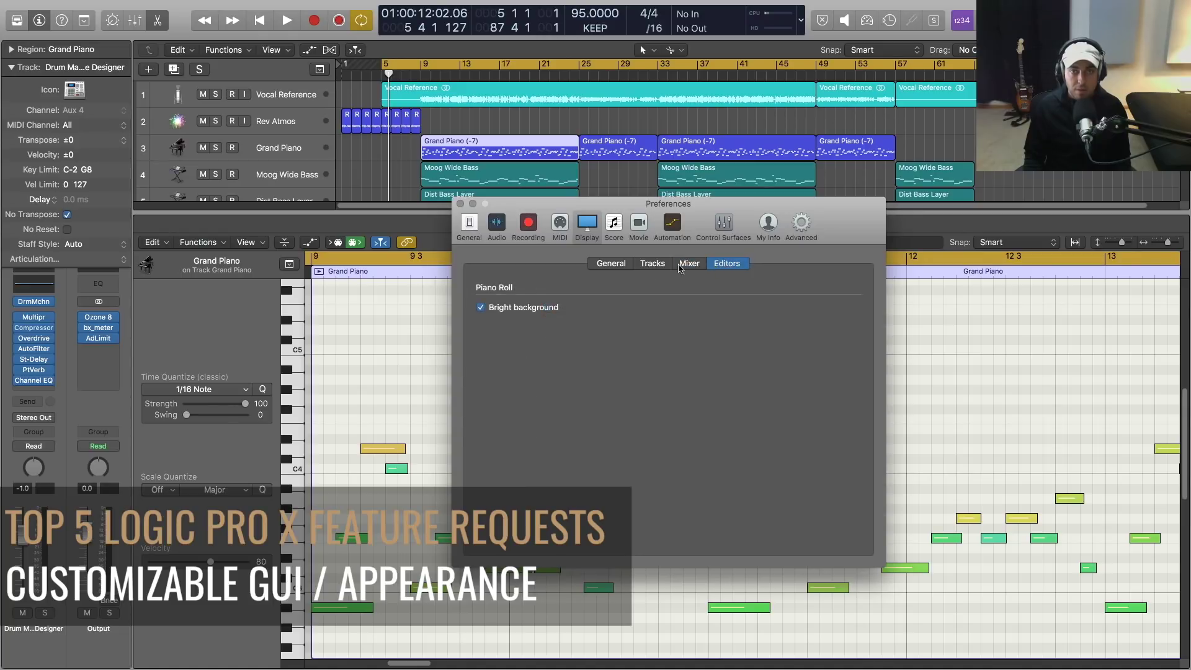
click(490, 309)
click(490, 309)
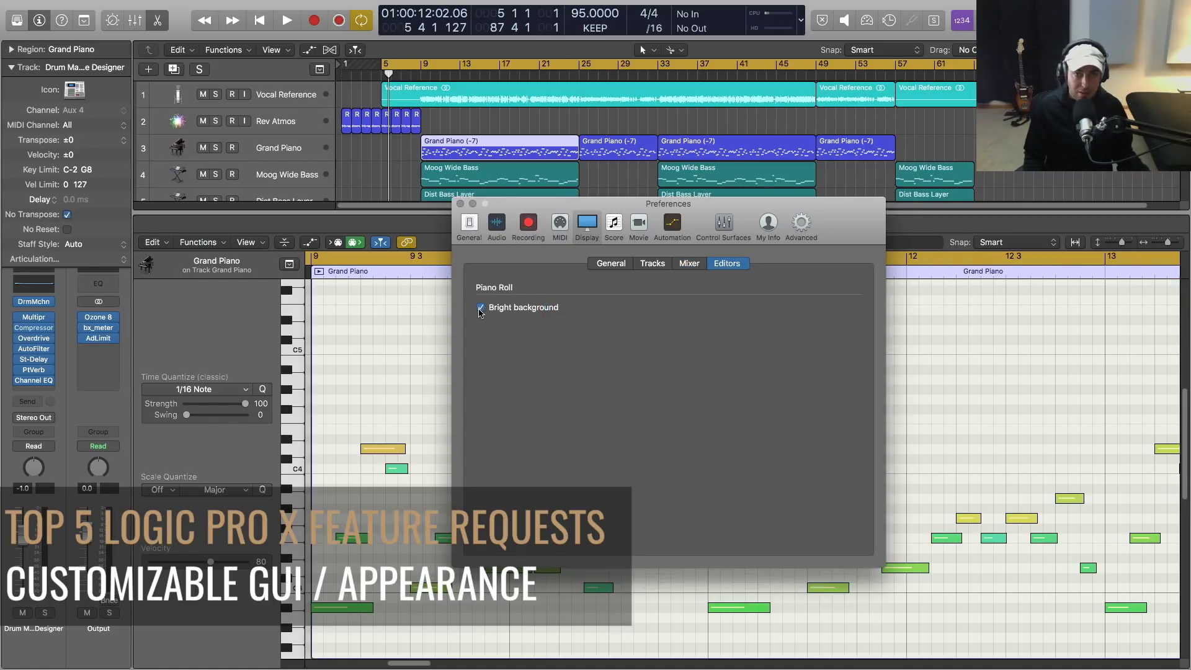
Drag the Tracks custom background slider brighter and close Preferences
click(689, 263)
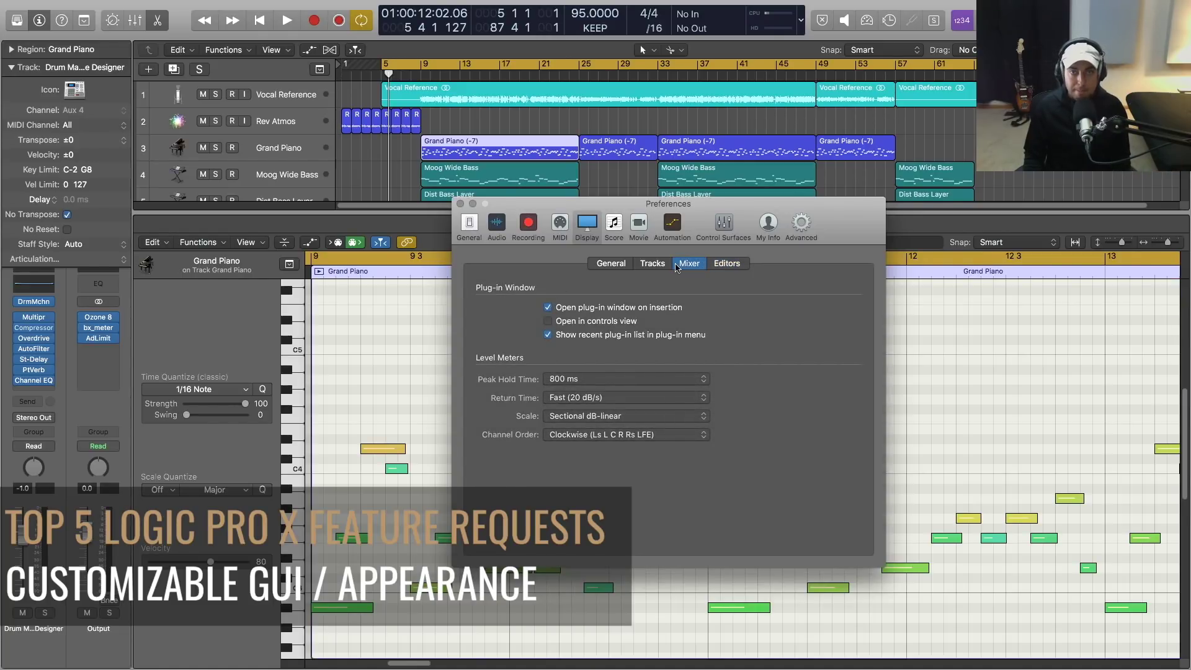
click(652, 263)
mouse_move(563, 345)
mouse_down()
mouse_move(614, 347)
mouse_move(561, 348)
mouse_move(586, 347)
mouse_up()
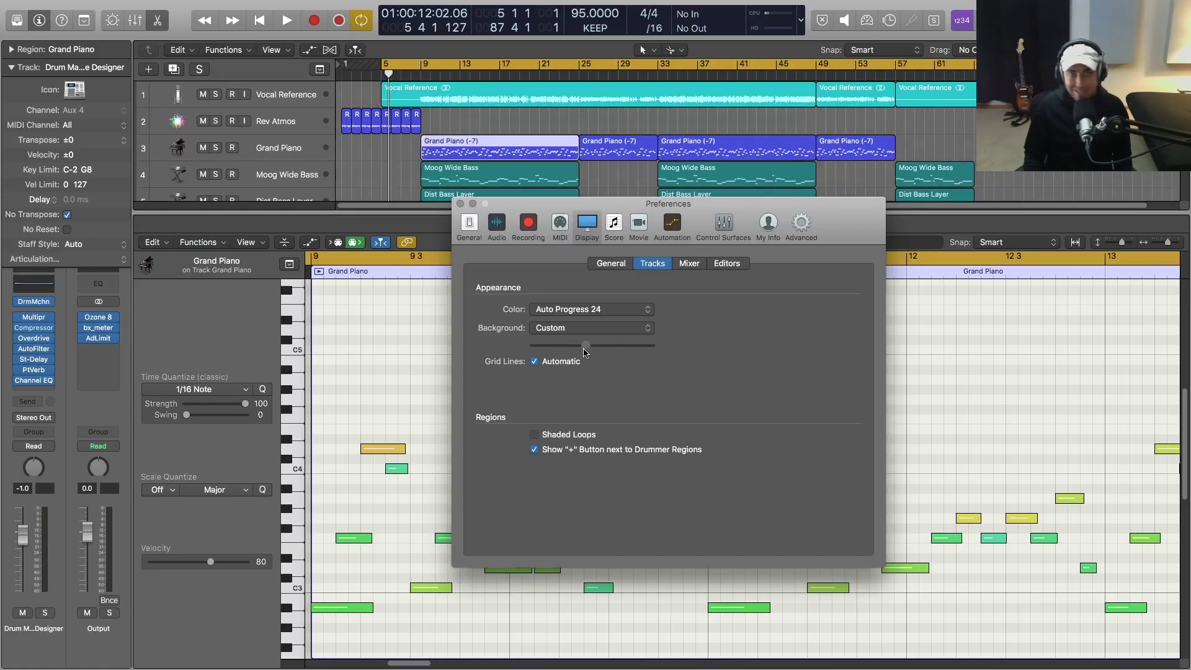
click(460, 204)
Deselect the Grand Piano region and swap the Piano Roll for the Mixer with X
click(610, 180)
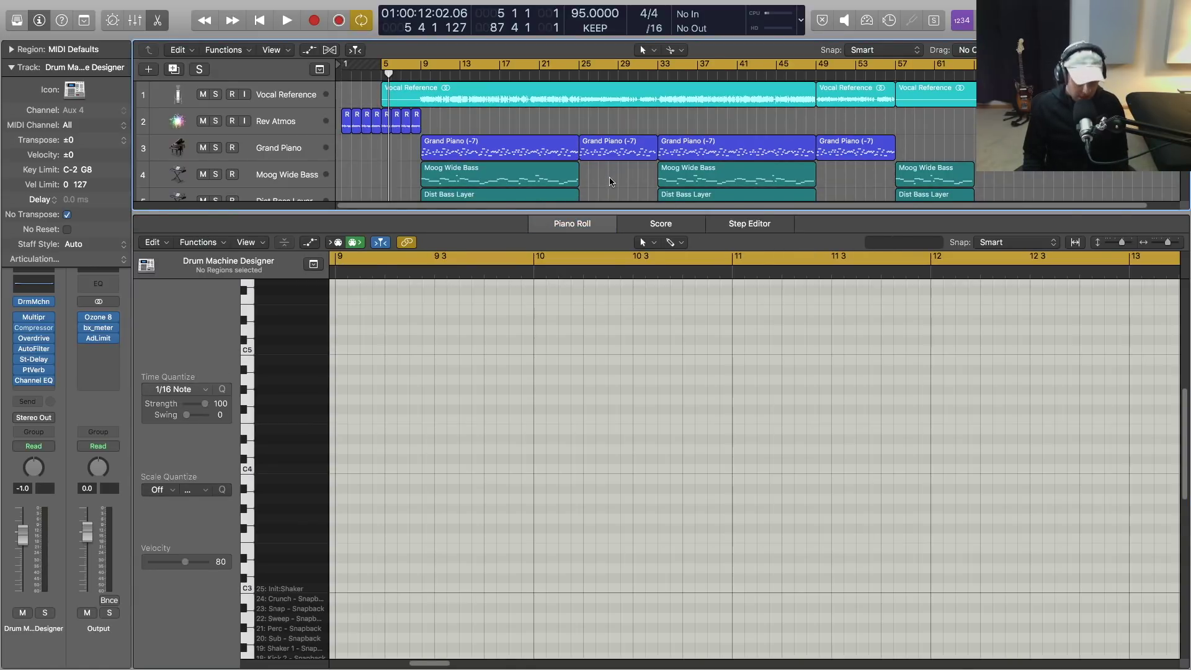
key(x)
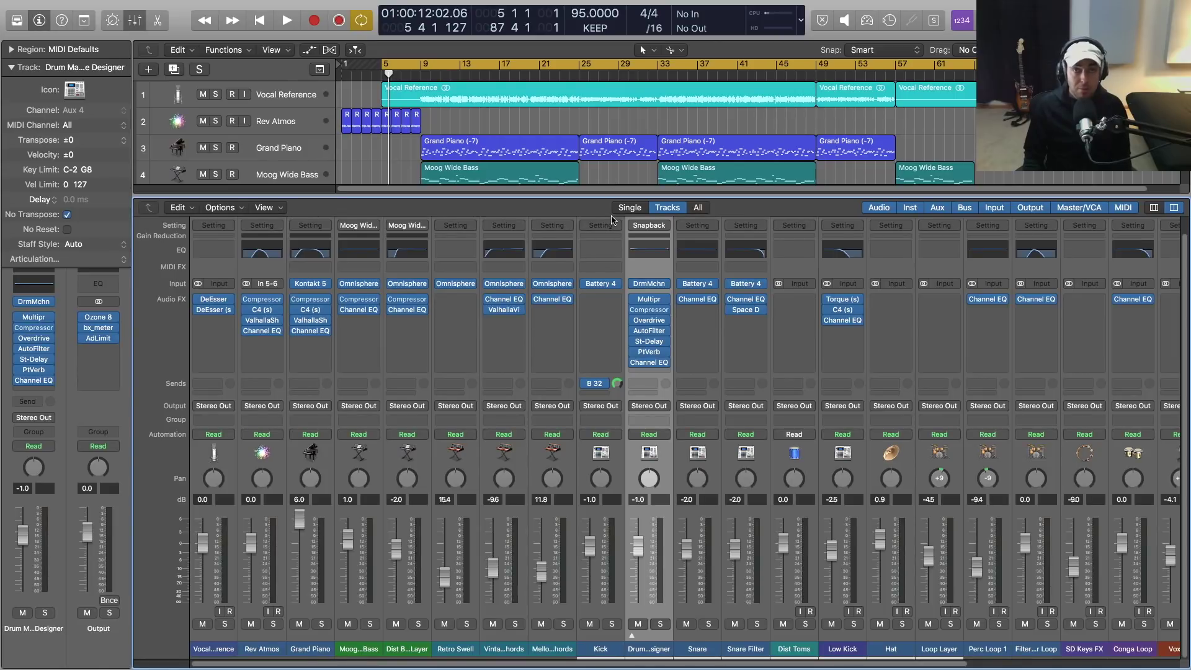